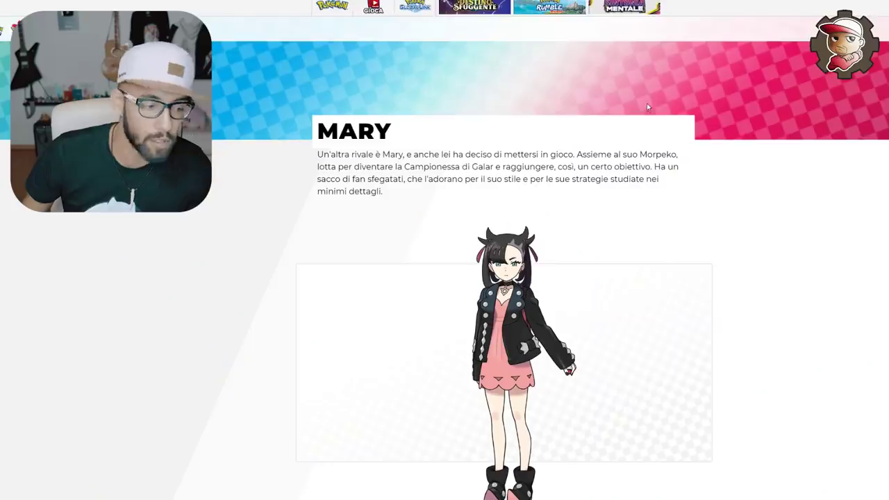
Step: Scroll past Mary's entry and open the Water-type Gym Leader Azzurra's page
scroll(646, 109, "down", 2)
scroll(646, 111, "down", 2)
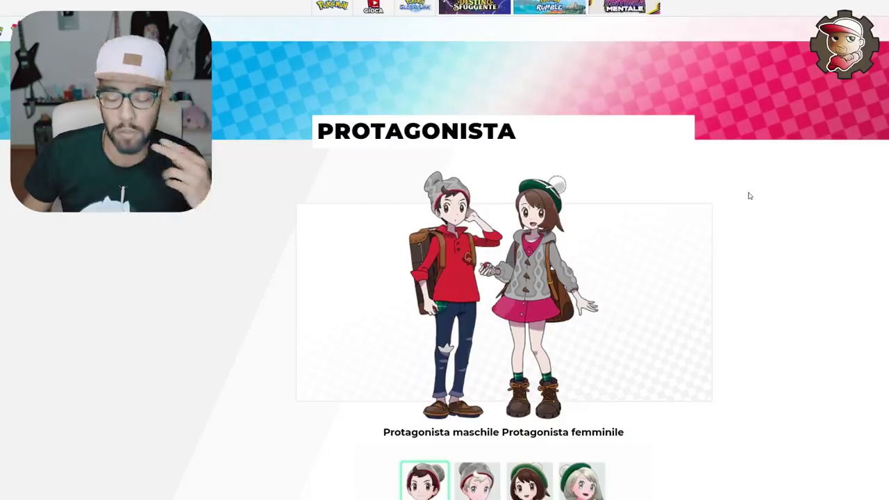
scroll(749, 196, "down", 1)
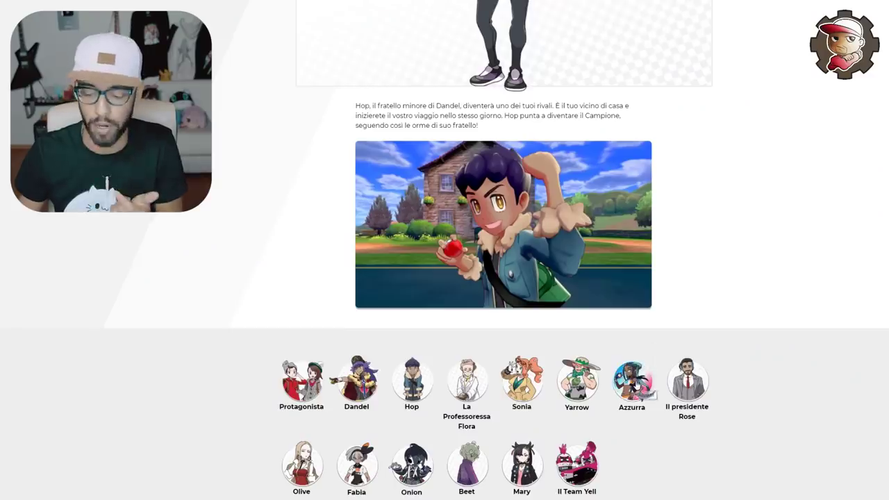
left_click(647, 392)
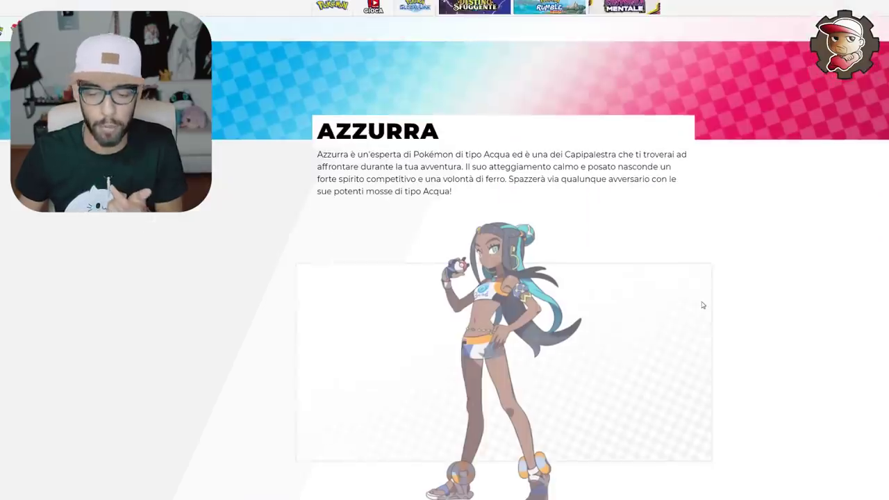
scroll(727, 257, "down", 2)
scroll(768, 226, "down", 1)
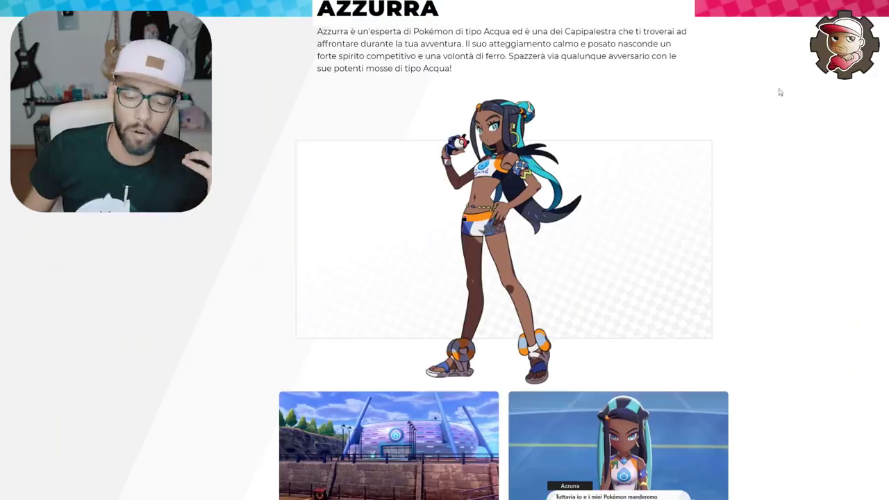
scroll(791, 93, "down", 1)
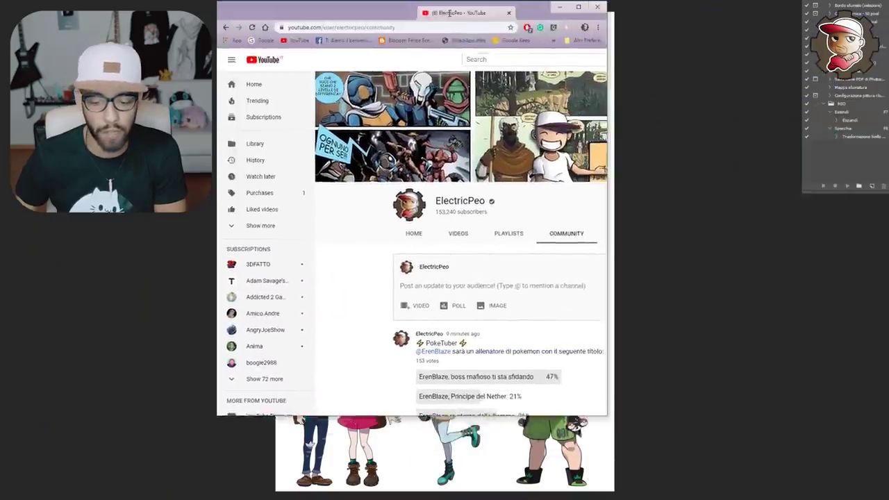
double_click(449, 13)
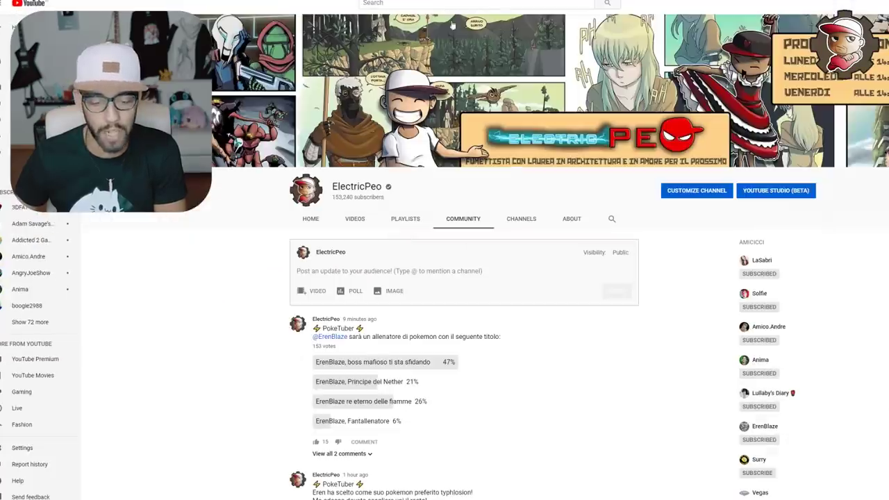
Step: Scroll through the Community trainer-title poll and the comments beneath the posts
scroll(661, 255, "down", 1)
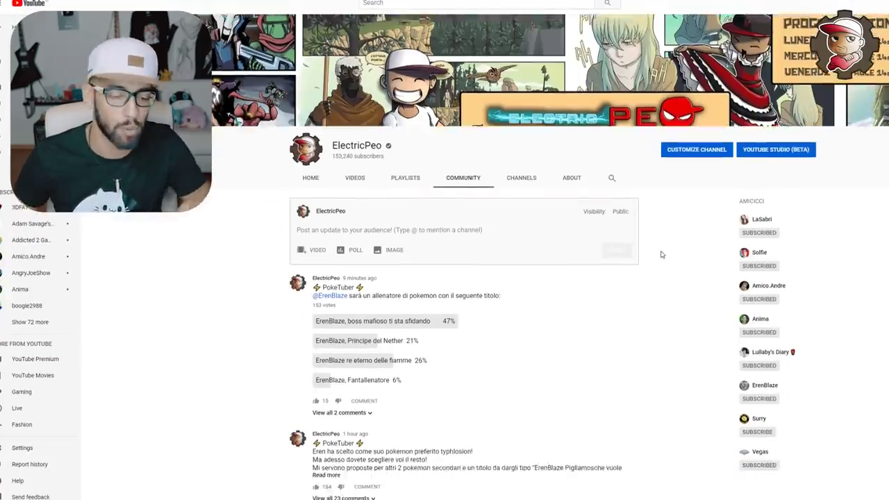
scroll(661, 254, "down", 1)
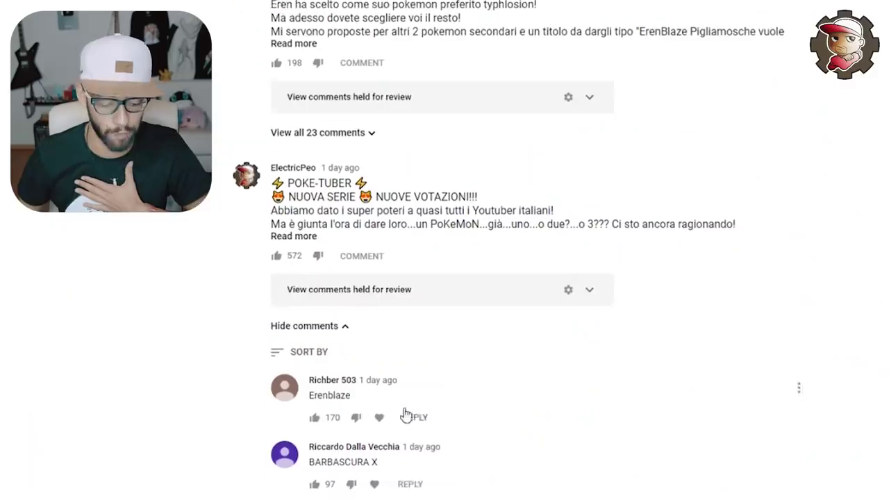
scroll(320, 336, "down", 3)
scroll(320, 337, "down", 1)
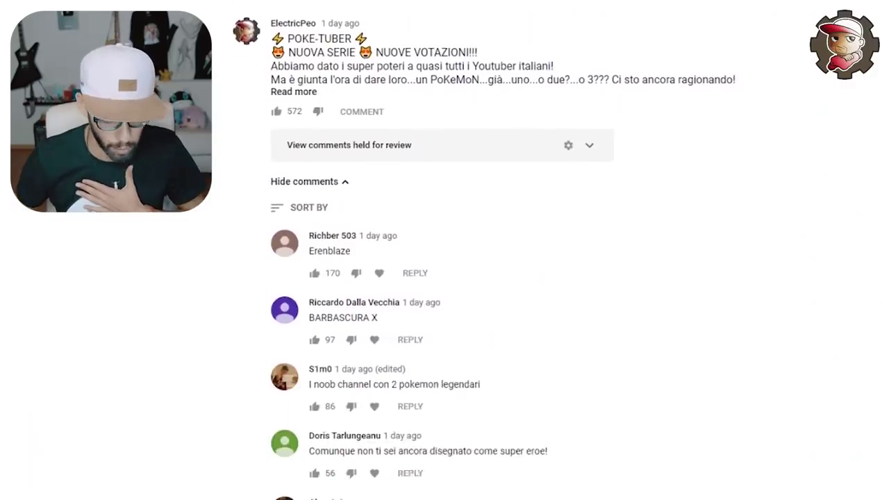
scroll(319, 337, "down", 1)
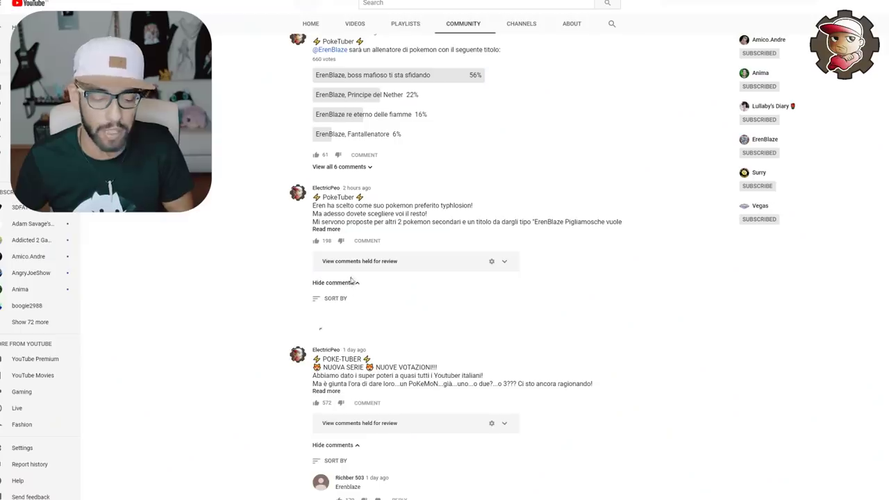
scroll(380, 169, "up", 2)
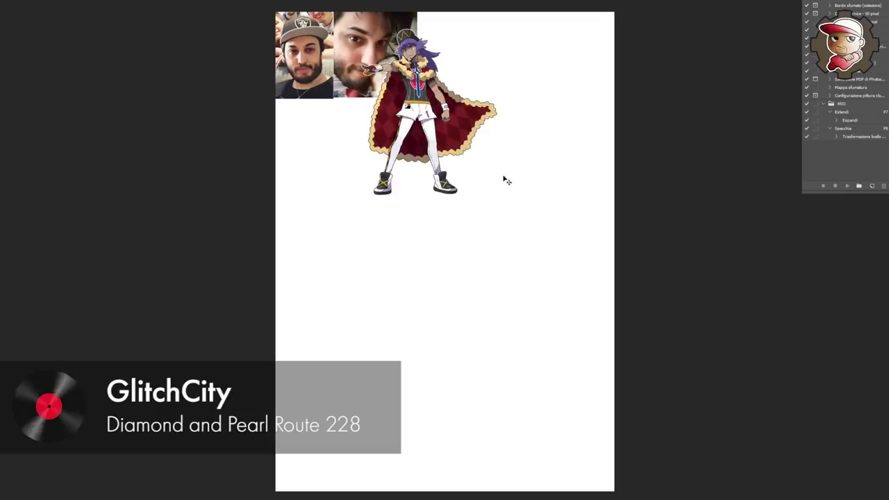
Step: Paste the caped character below the photos and shrink it to about a third
key("ctrl+v")
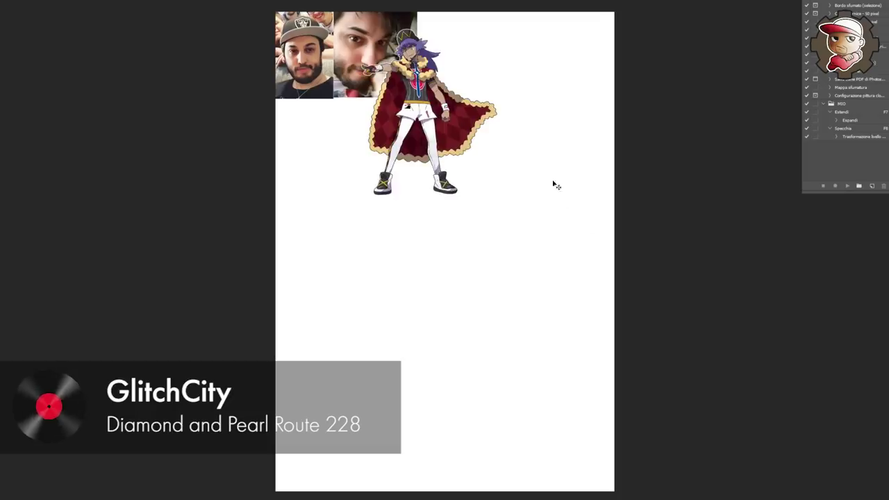
left_click_drag(512, 167, 403, 254)
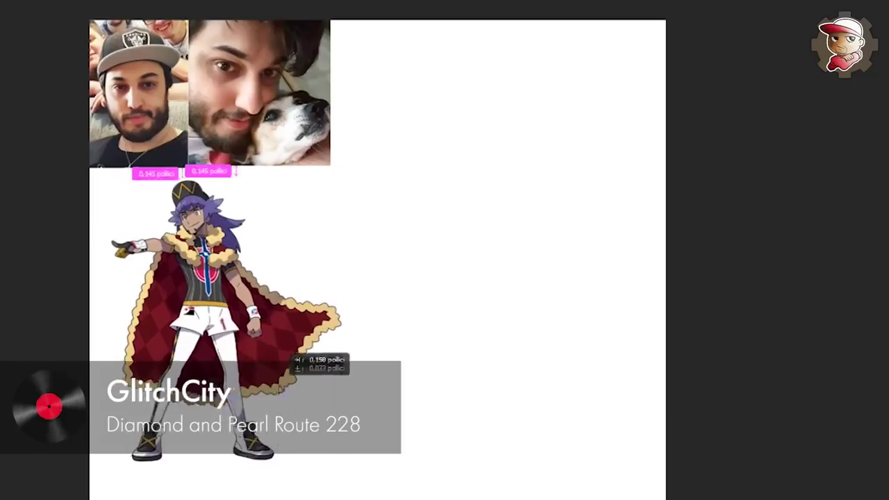
key("ctrl+t")
left_click_drag(360, 182, 381, 162)
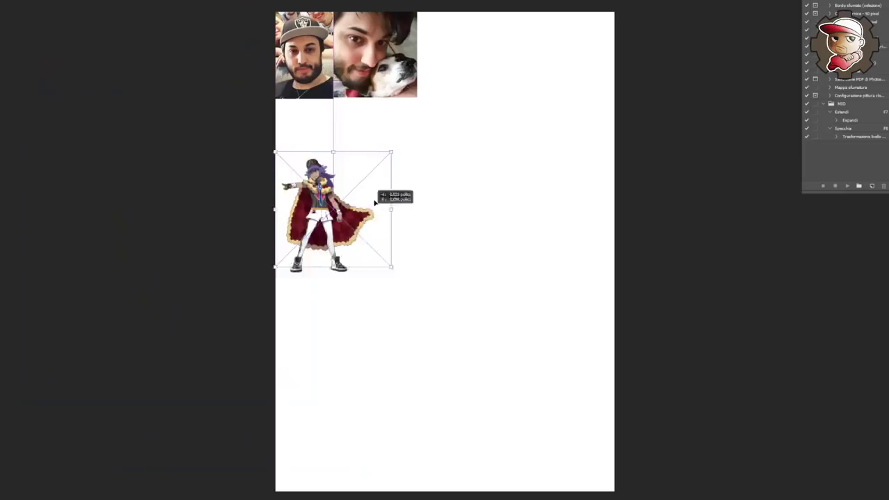
key("Return")
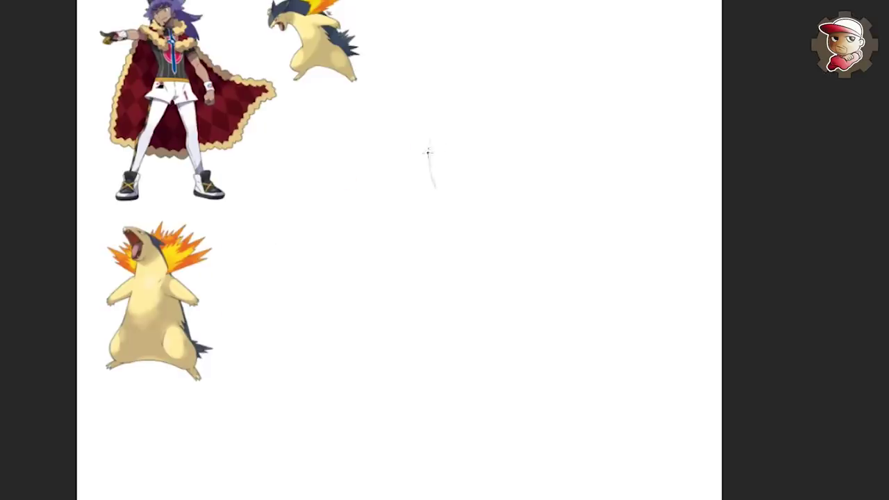
Step: Sketch the head outline with centre line, the long body line and the raised arm
mouse_move(445, 204)
left_mouse_down()
mouse_move(427, 139)
mouse_move(476, 96)
left_mouse_up()
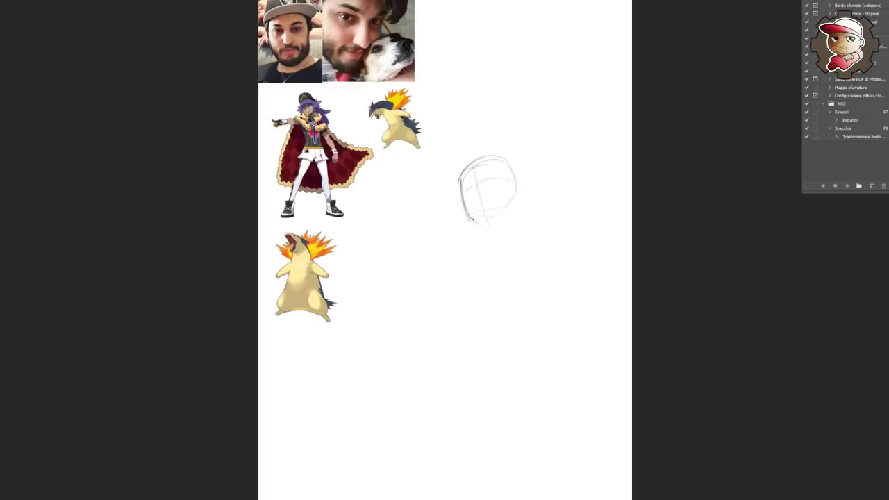
left_click_drag(514, 182, 520, 230)
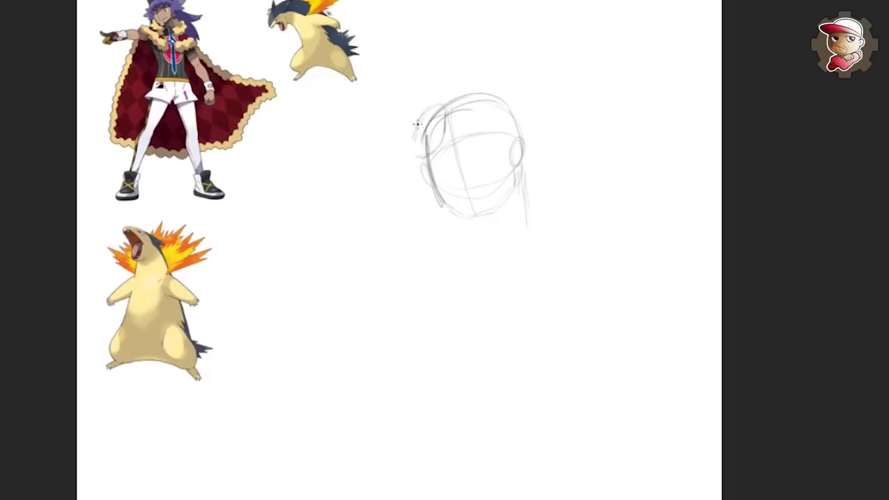
mouse_move(419, 123)
left_mouse_down()
mouse_move(409, 161)
mouse_move(417, 146)
left_mouse_up()
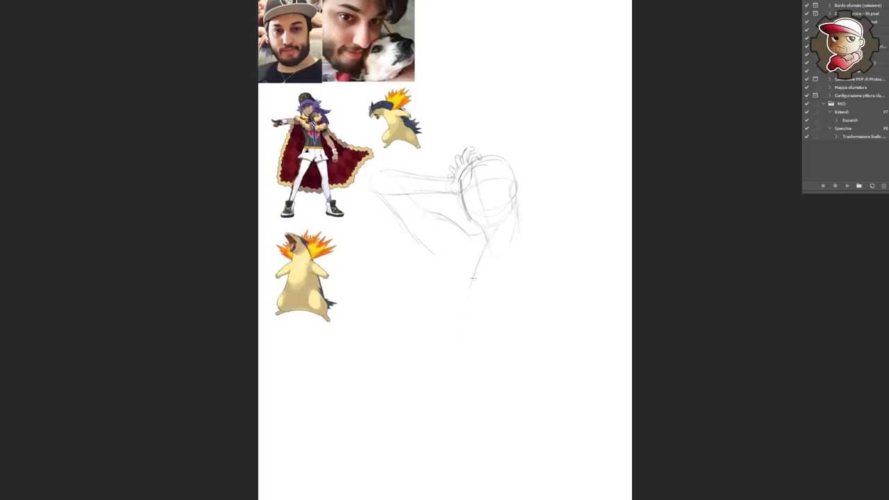
left_click_drag(464, 371, 486, 258)
left_click_drag(445, 332, 495, 362)
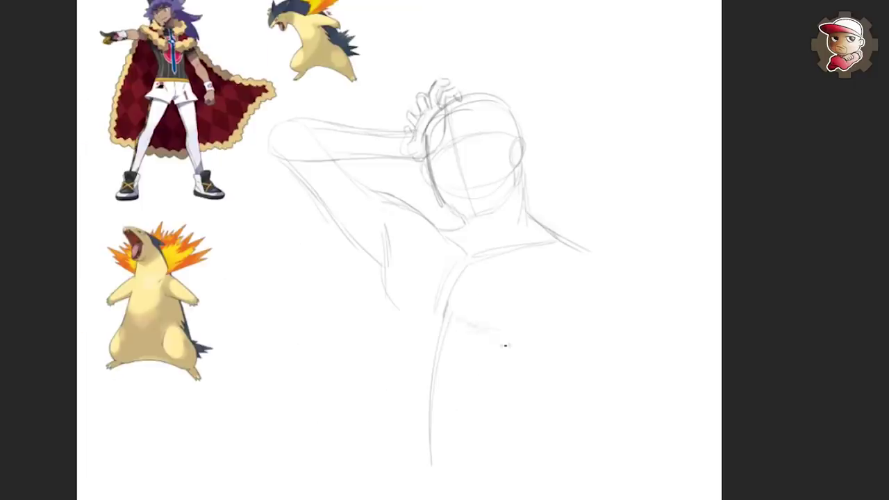
Step: Sketch the chest and the pointing hand with thumb, and darken the right shoulder contour
left_click_drag(546, 343, 479, 335)
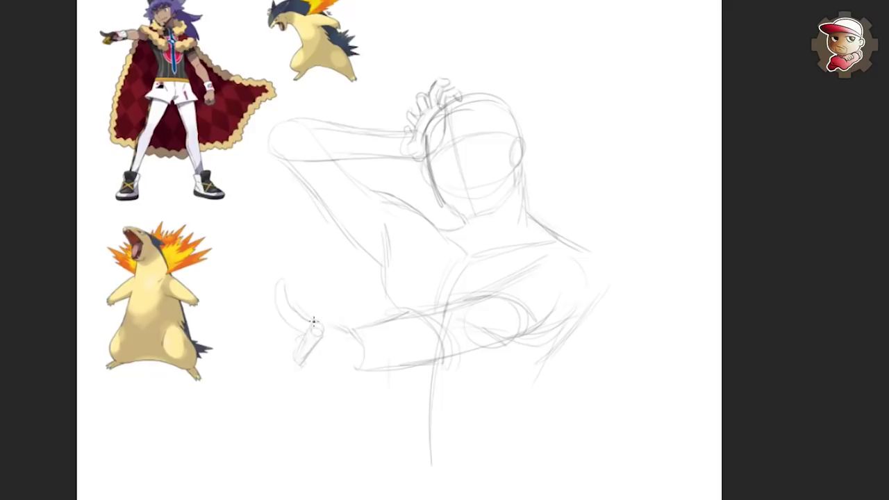
mouse_move(312, 321)
left_mouse_down()
mouse_move(334, 357)
mouse_move(317, 338)
mouse_move(301, 373)
mouse_move(324, 364)
mouse_move(328, 377)
mouse_move(311, 375)
mouse_move(344, 363)
mouse_move(332, 371)
left_mouse_up()
mouse_move(304, 326)
left_mouse_down()
mouse_move(280, 358)
mouse_move(294, 375)
left_mouse_up()
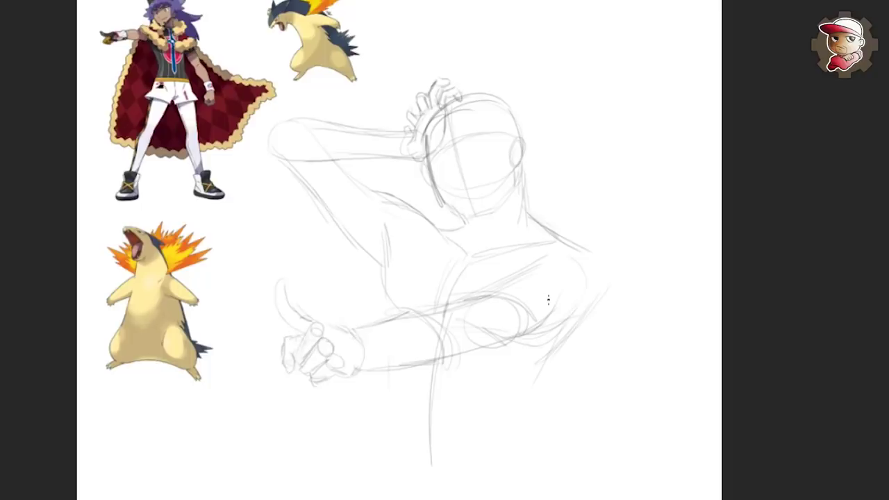
left_click_drag(589, 271, 539, 316)
left_click_drag(591, 254, 577, 308)
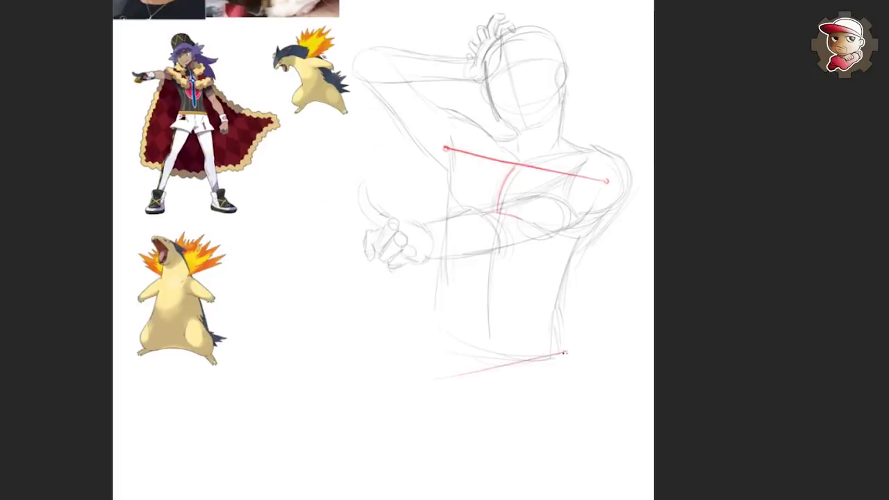
Step: Draw a red guide line across the hips and move the sketch and guides up
left_click_drag(551, 373, 435, 378)
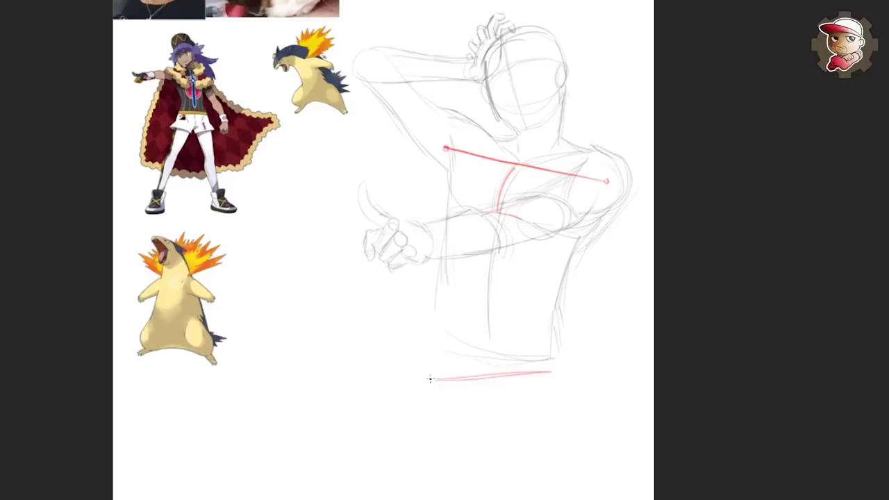
left_click_drag(561, 367, 557, 371)
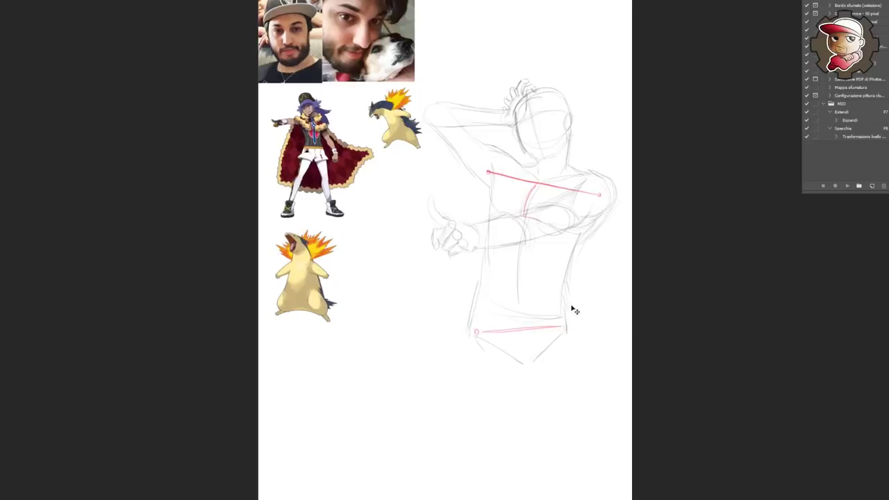
left_click_drag(575, 311, 576, 271)
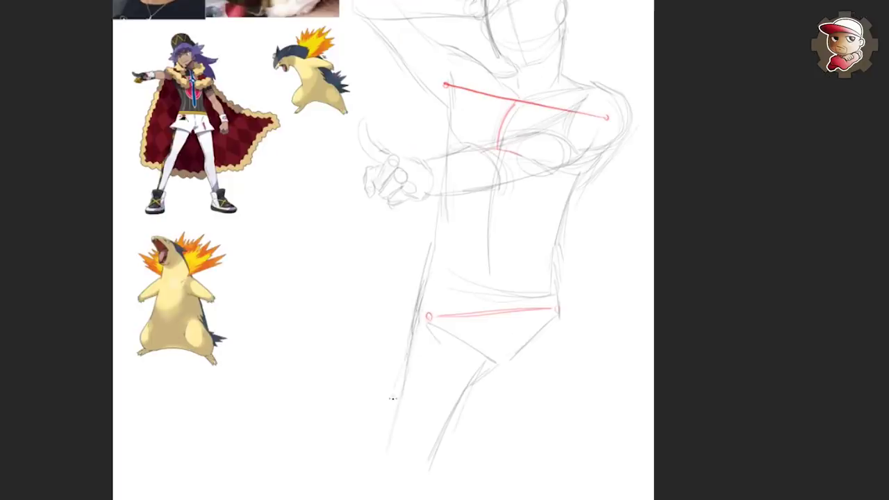
Step: Sketch the left leg with its rounded bottom and extend the lower leg lines
left_click_drag(393, 381, 380, 447)
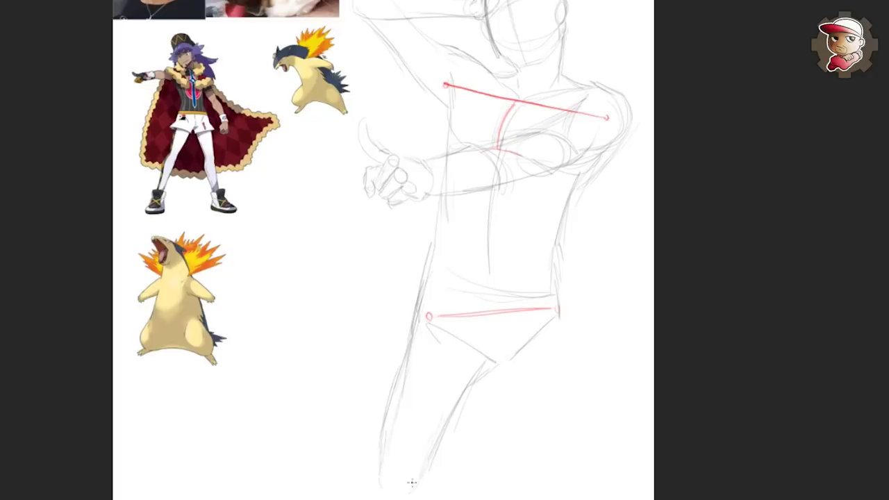
left_click_drag(410, 461, 391, 498)
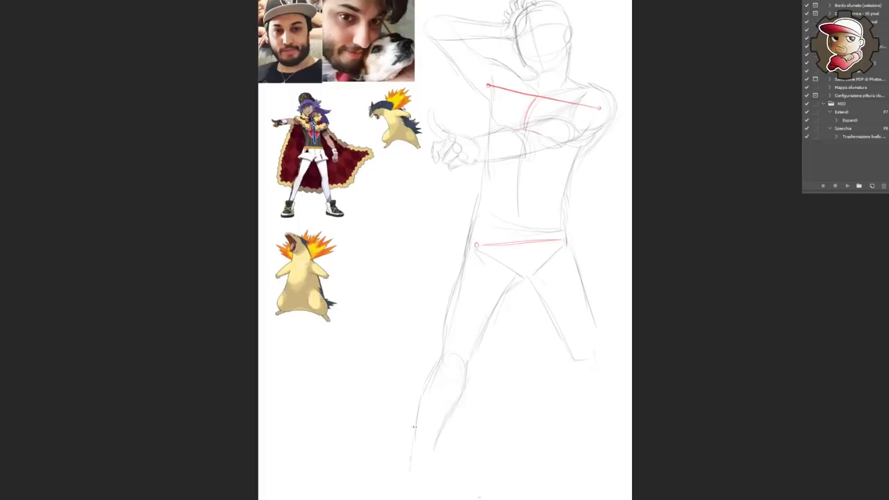
mouse_move(436, 445)
left_mouse_down()
mouse_move(434, 472)
mouse_move(407, 487)
mouse_move(443, 498)
left_mouse_up()
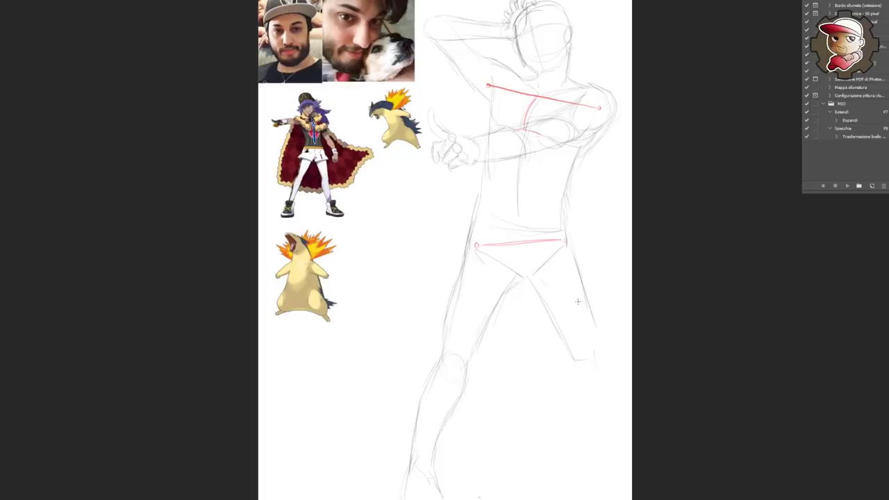
left_click_drag(590, 359, 588, 393)
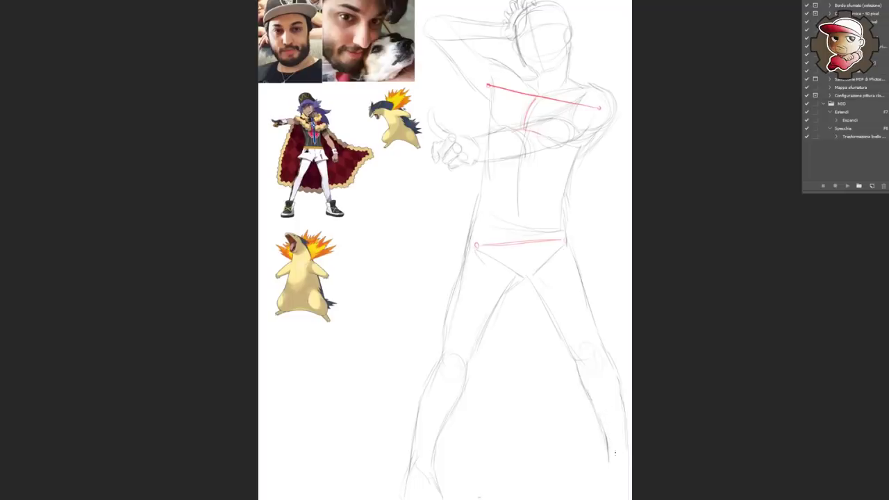
Step: Shift the figure slightly left and cut away the selected legs and lower body
left_click_drag(608, 392, 596, 391)
left_click_drag(571, 231, 670, 391)
key("ctrl+x")
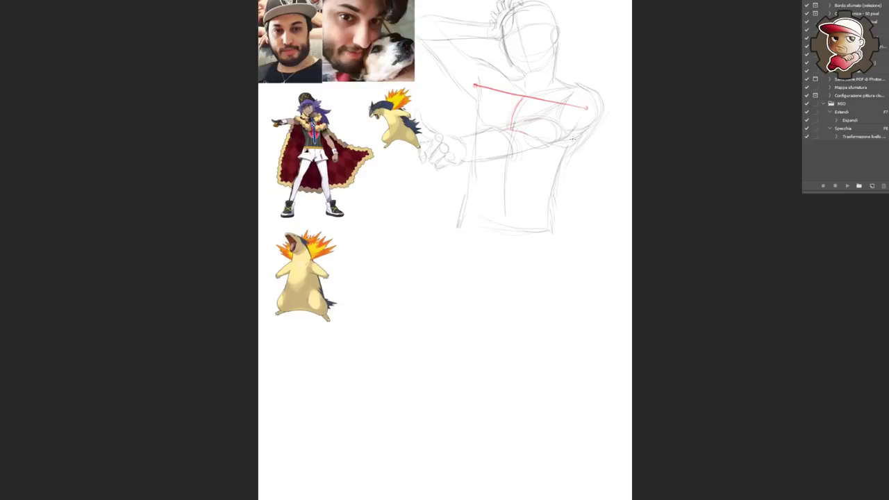
Step: Draw red vertical and diagonal guide strokes, then undo them
left_click_drag(577, 106, 572, 393)
left_click_drag(459, 212, 407, 417)
key("ctrl+z")
key("ctrl+z")
Step: Draw a grey line and arrows pointing at the character's feet and shorts
left_click_drag(409, 251, 538, 253)
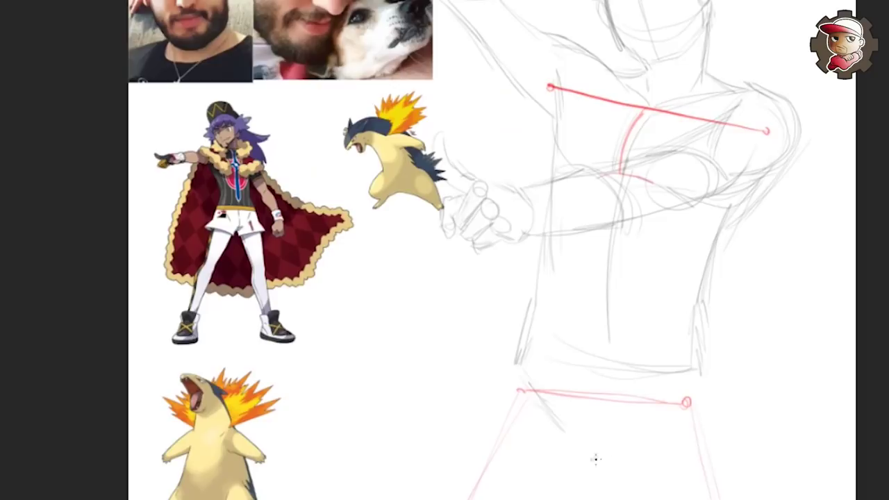
mouse_move(369, 347)
left_mouse_down()
mouse_move(309, 306)
mouse_move(336, 302)
mouse_move(250, 226)
left_mouse_up()
mouse_move(257, 256)
left_mouse_down()
mouse_move(250, 225)
mouse_move(276, 232)
left_mouse_up()
left_click_drag(352, 401, 292, 313)
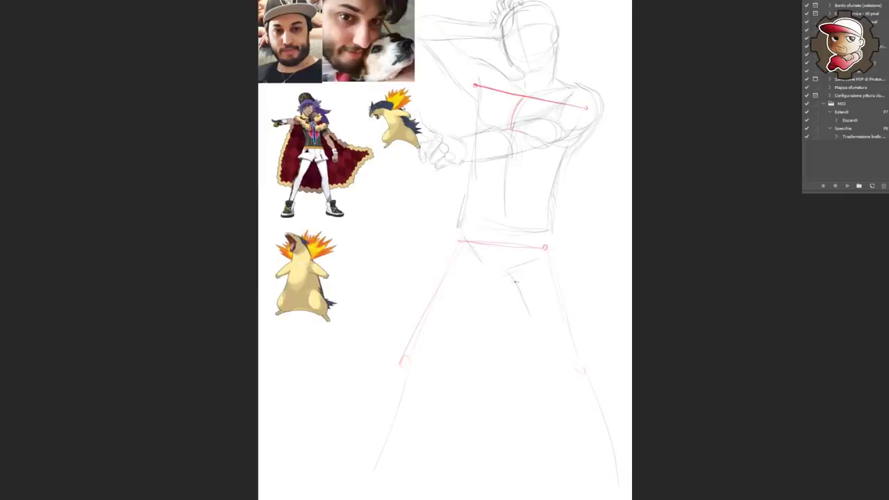
Step: Draw the outer leg contour and flip the sketch horizontally to check it
left_click_drag(514, 280, 552, 358)
left_click_drag(535, 325, 549, 349)
key("ctrl+z")
key("ctrl+z")
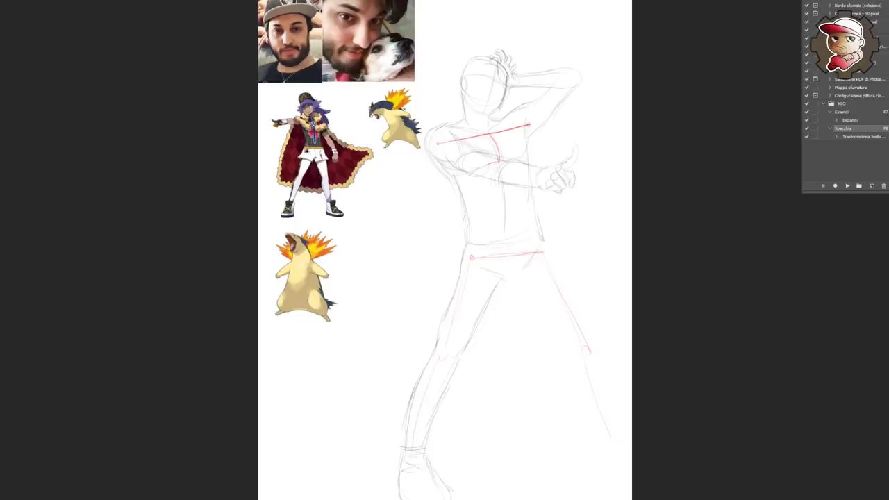
Step: Rotate the right leg until nearly upright and flip the sketch horizontally again
key("ctrl+t")
mouse_move(634, 433)
left_mouse_down()
mouse_move(599, 471)
mouse_move(611, 458)
left_mouse_up()
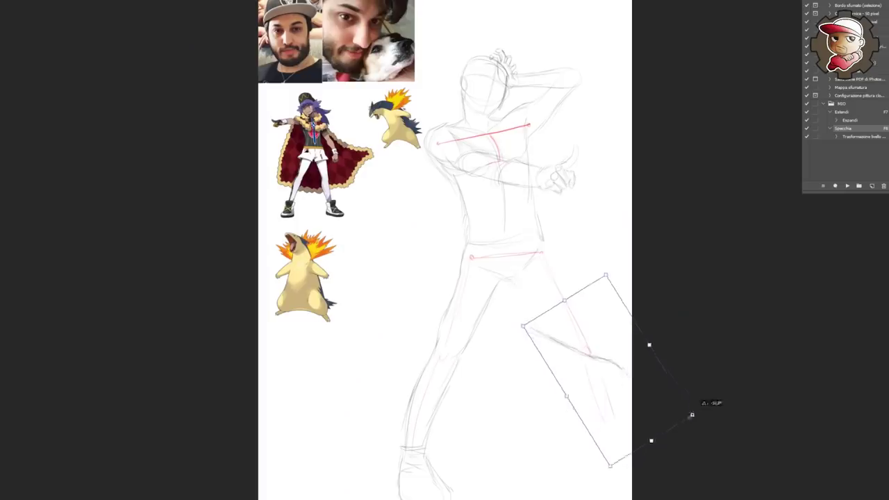
left_click_drag(704, 407, 561, 414)
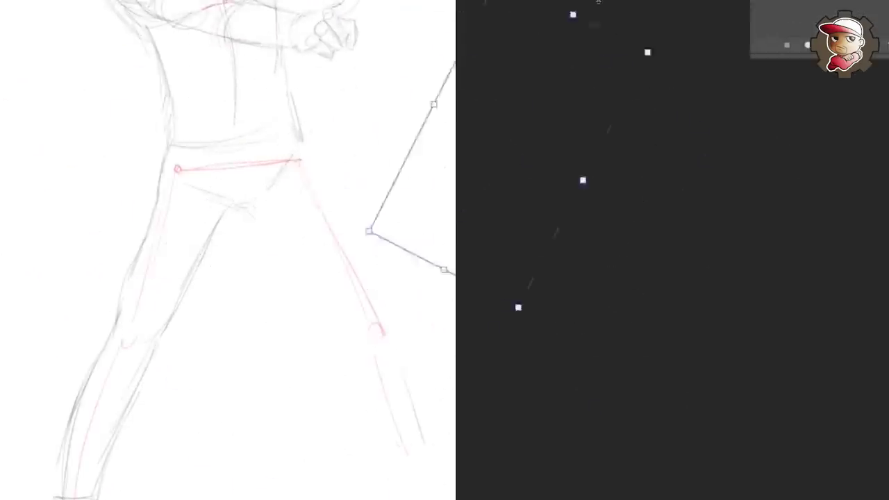
left_click_drag(577, 47, 602, 396)
key("Return")
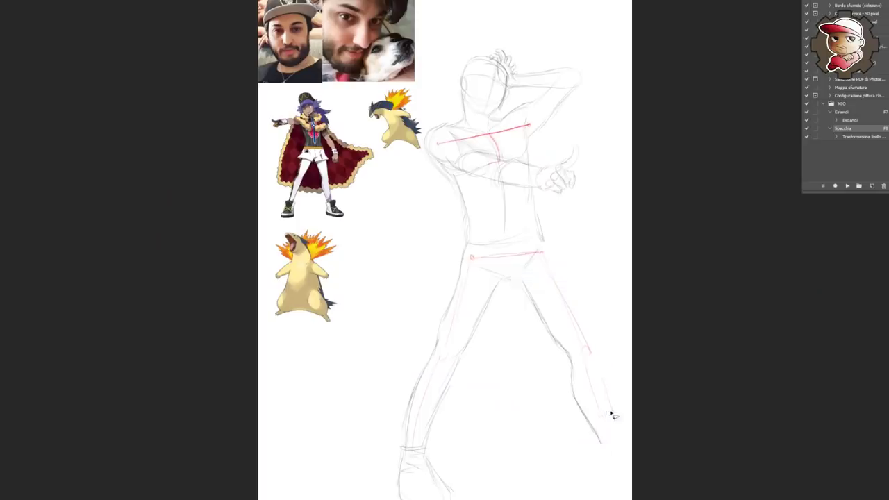
key("F8")
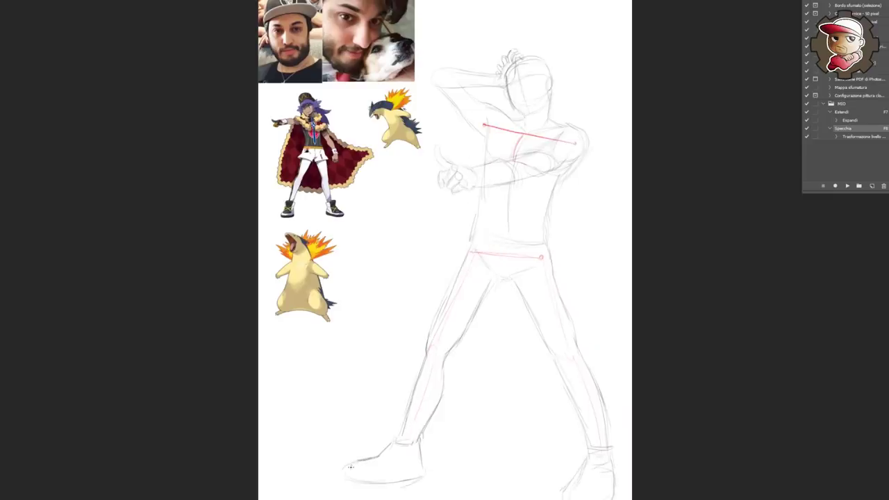
Step: Nudge the left leg and foot into place, toggling the mirrored view to check the pose
mouse_move(495, 291)
left_mouse_down()
mouse_move(498, 446)
mouse_move(482, 421)
left_mouse_up()
key("F7")
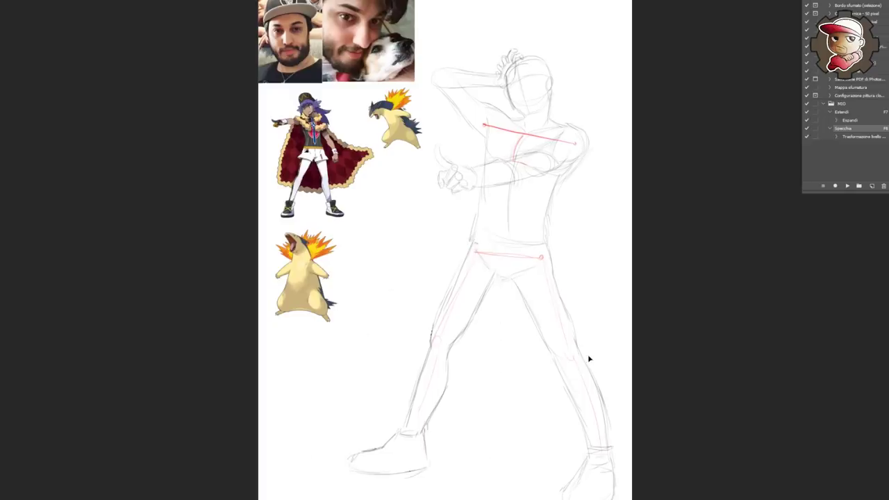
mouse_move(425, 430)
left_mouse_down()
mouse_move(460, 460)
mouse_move(450, 470)
left_mouse_up()
key("F7")
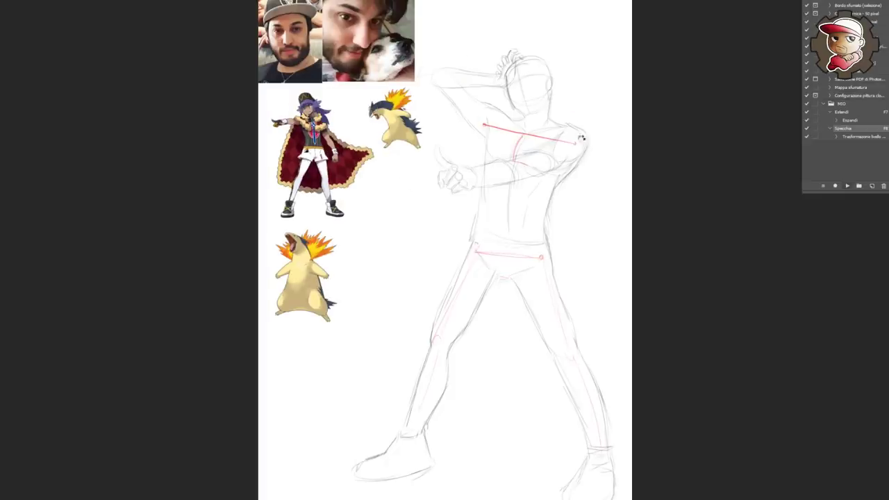
key("F8")
key("F8")
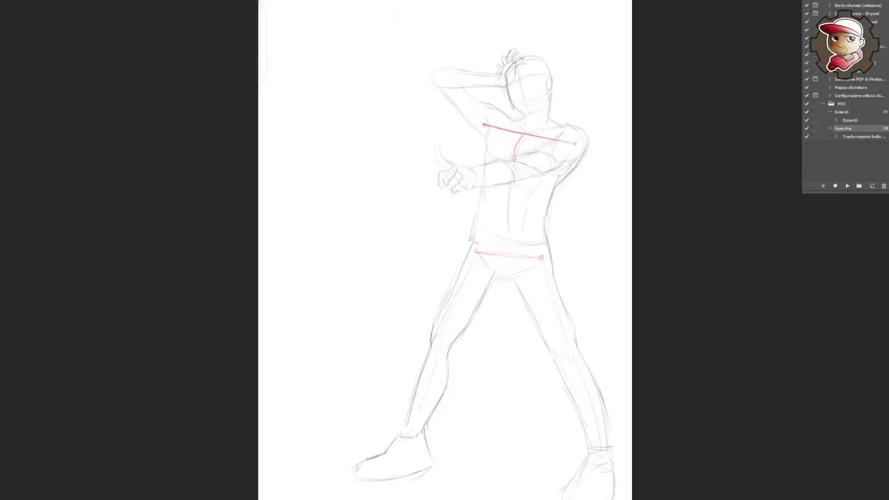
key("F8")
mouse_move(499, 238)
left_mouse_down()
mouse_move(617, 417)
mouse_move(586, 278)
left_mouse_up()
key("F8")
key("F8")
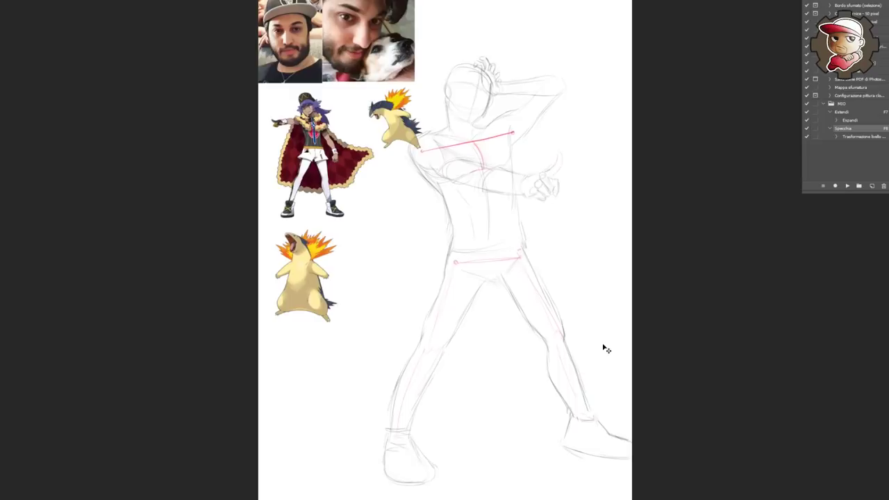
scroll(353, 89, "up", 5)
Step: Zoom in on the caped reference and draw a head-length ruler down to his boot
left_click_drag(452, 95, 493, 53)
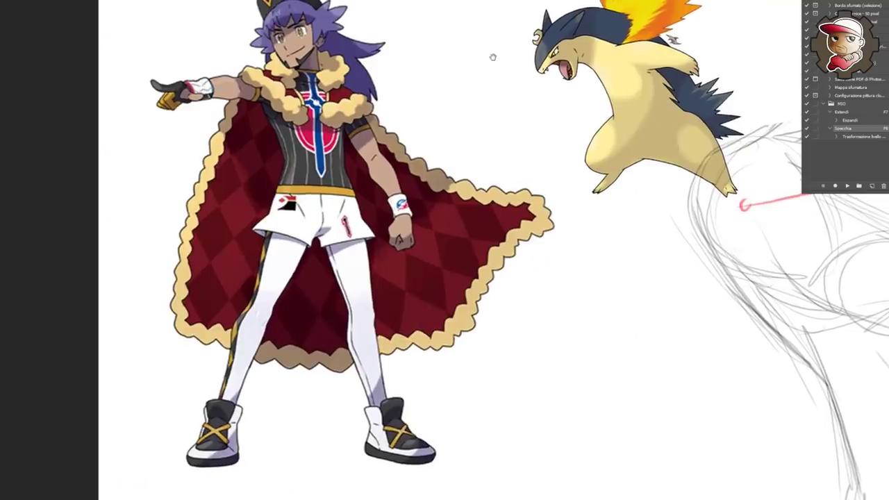
left_click_drag(410, 28, 412, 40)
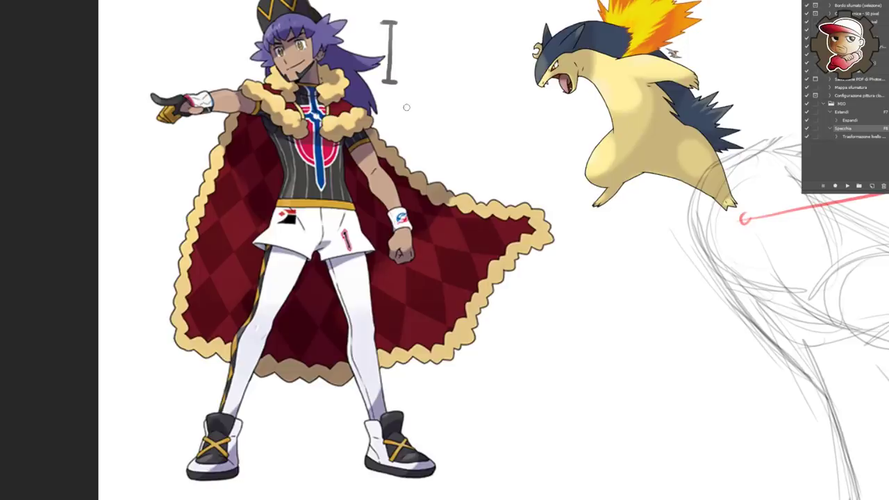
left_click_drag(389, 83, 389, 205)
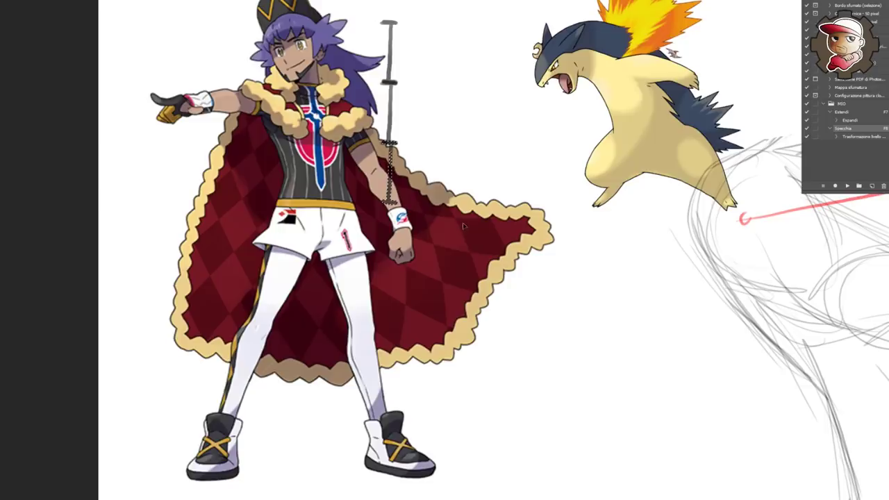
left_click_drag(389, 205, 418, 231)
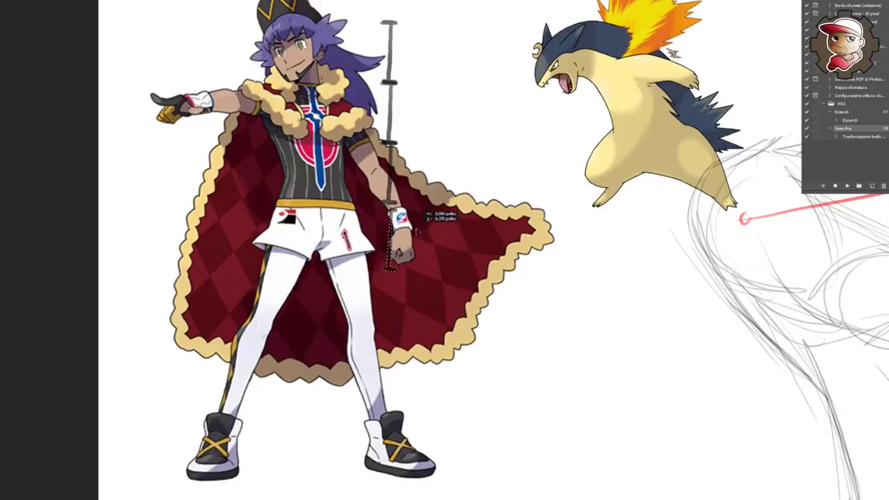
left_click_drag(389, 264, 389, 386)
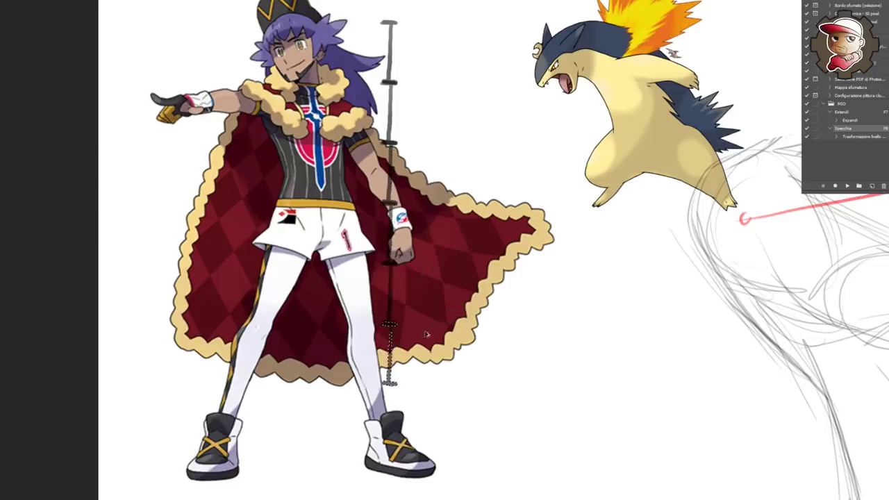
left_click_drag(426, 334, 429, 393)
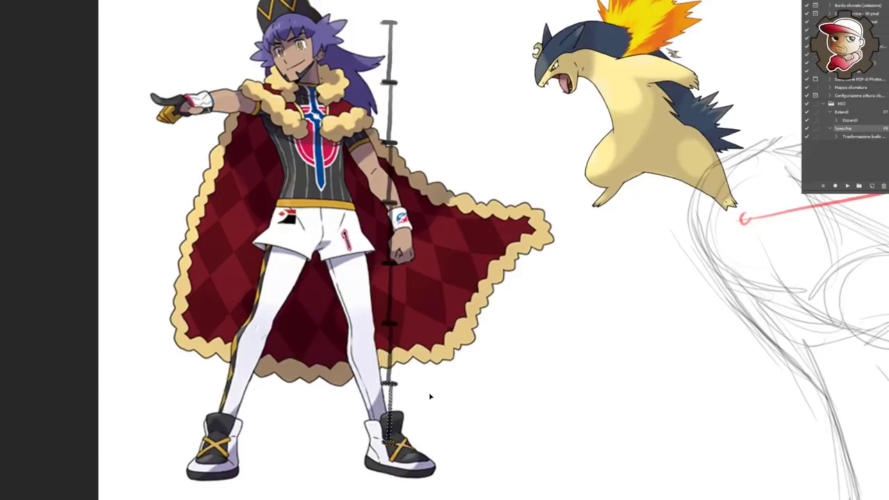
left_click(431, 395)
Step: Shift the ruler line slightly down and deselect it
left_click_drag(447, 378, 447, 385)
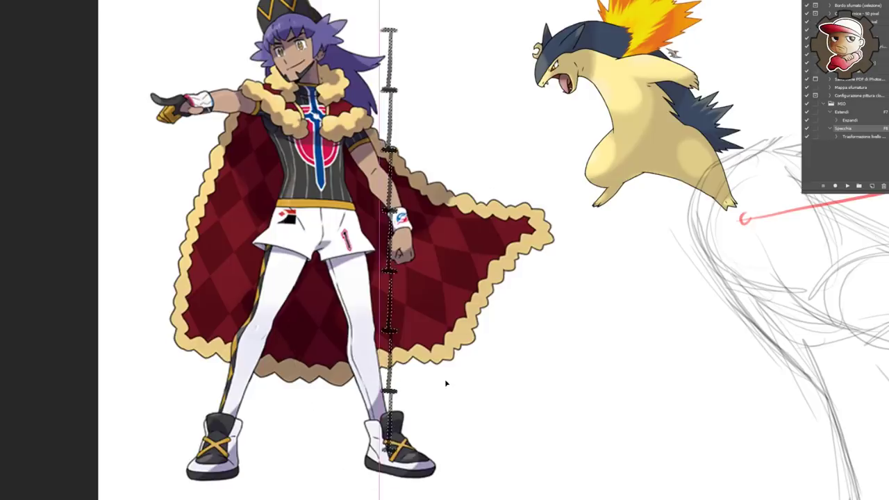
key("ctrl+d")
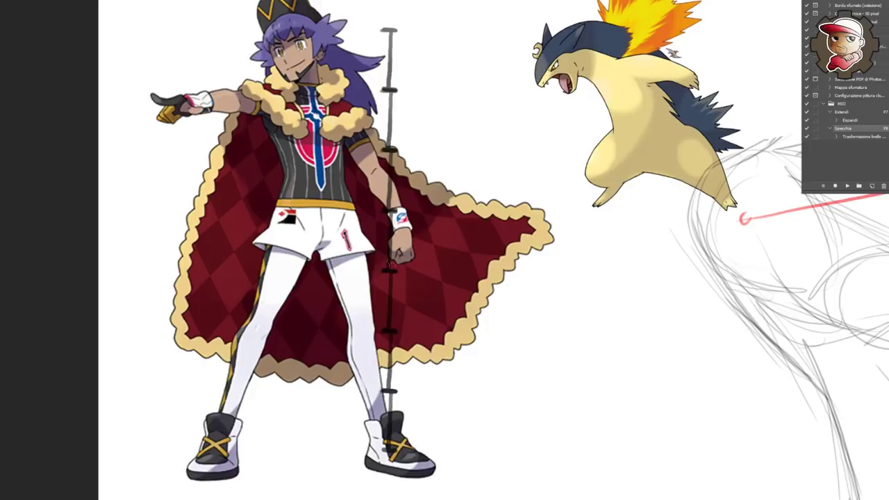
scroll(445, 332, "down", 2)
scroll(444, 332, "down", 2)
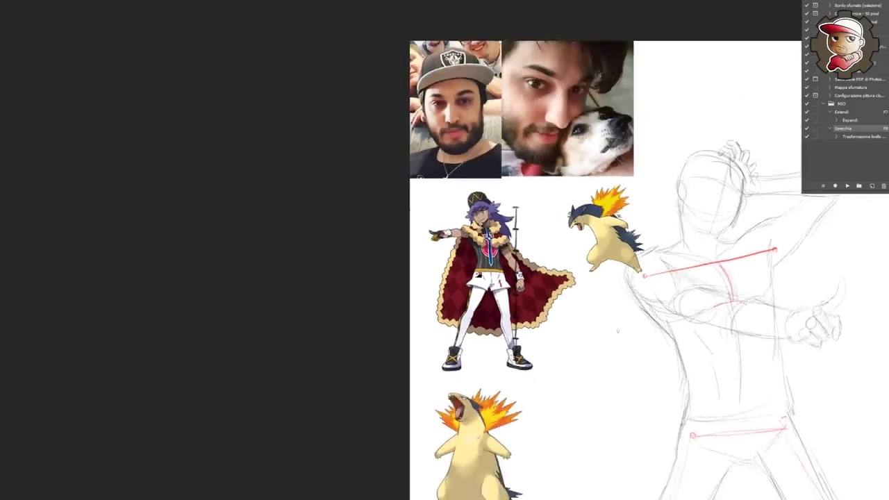
Step: Move the head-unit ruler to sit beside the reference character
scroll(389, 243, "down", 1)
left_click_drag(333, 161, 284, 161)
mouse_move(539, 97)
left_mouse_down()
mouse_move(480, 84)
mouse_move(532, 158)
mouse_move(530, 221)
left_mouse_up()
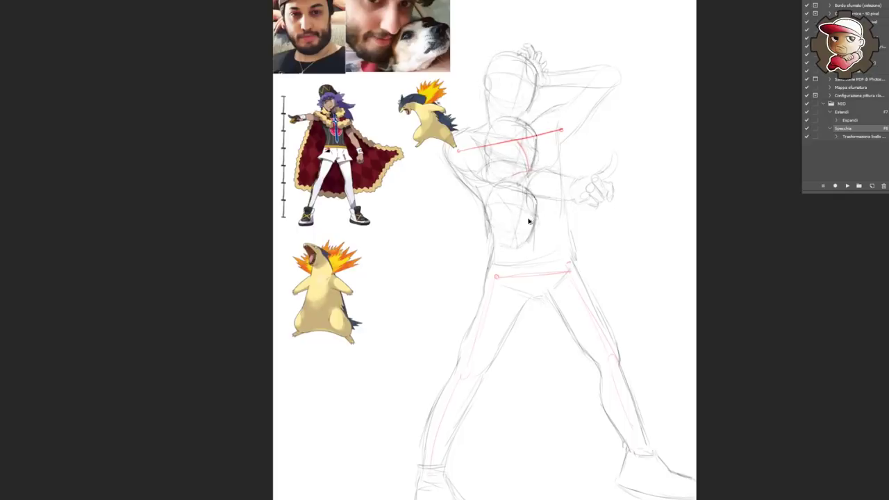
Step: Stack head-oval copies down the sketched figure to compare height, then undo them
left_click_drag(525, 217, 524, 453)
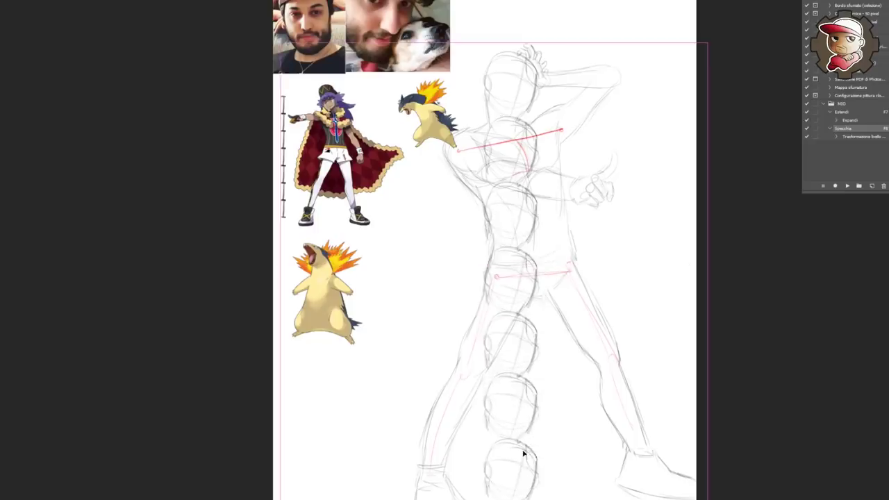
key("ctrl+z")
key("ctrl+z")
key("ctrl+z")
key("ctrl+z")
key("ctrl+z")
key("ctrl+z")
key("ctrl+z")
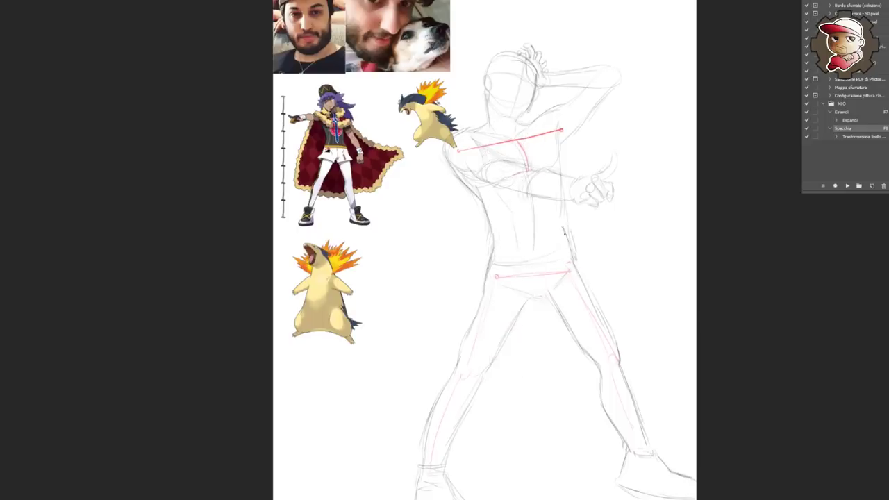
key("ctrl+z")
scroll(655, 337, "down", 3)
key("ctrl+z")
Step: Rotate the selected legs, shift the right foot slightly right, and deselect
left_click_drag(580, 181, 585, 179)
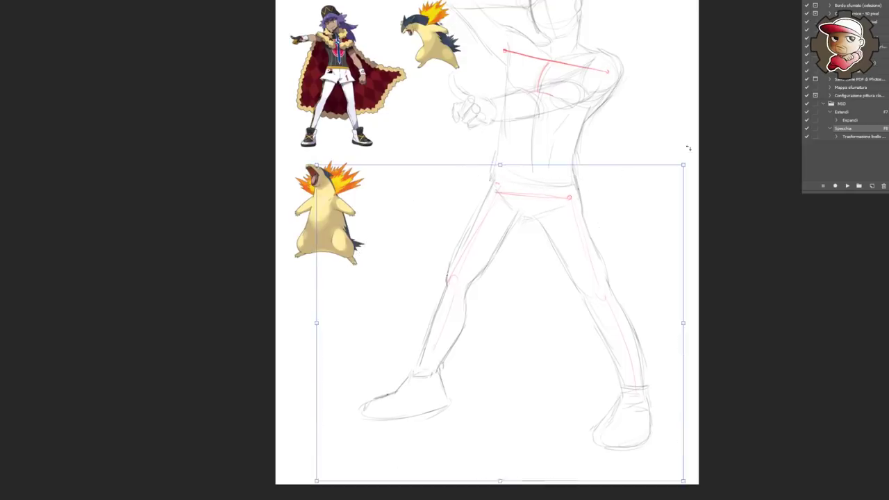
left_click_drag(719, 135, 718, 127)
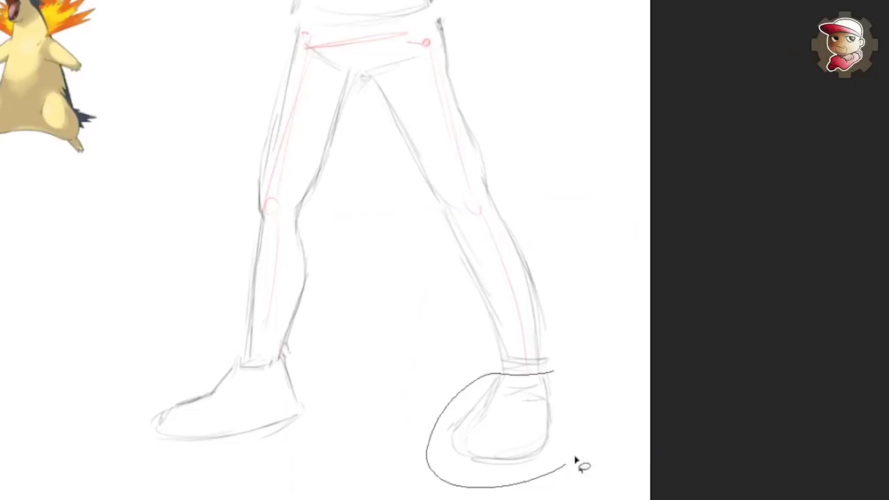
mouse_move(576, 462)
left_mouse_down()
mouse_move(575, 426)
mouse_move(563, 424)
left_mouse_up()
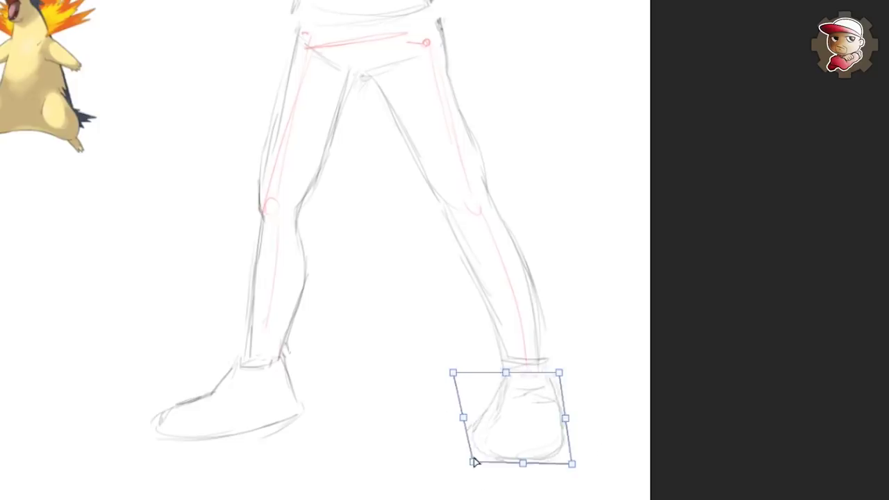
key("ctrl+d")
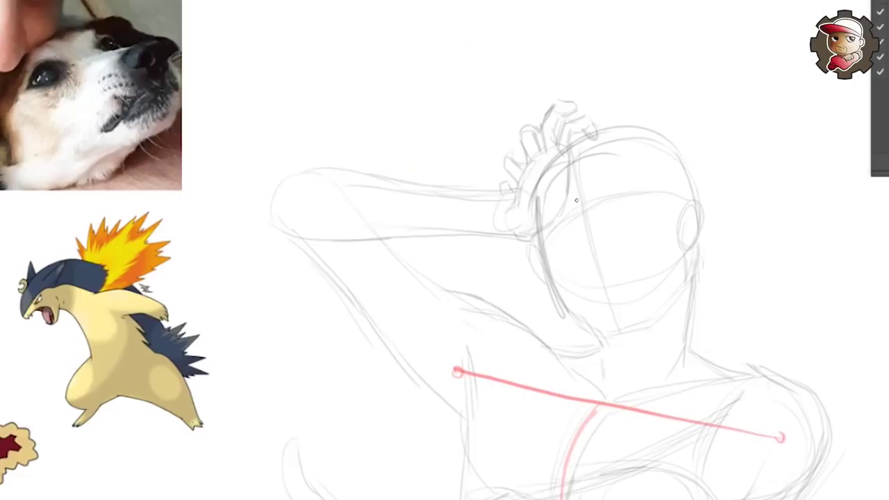
Step: Try eye and nose strokes on the figure's head, undoing each rejected attempt
mouse_move(575, 200)
left_mouse_down()
mouse_move(568, 289)
mouse_move(603, 281)
left_mouse_up()
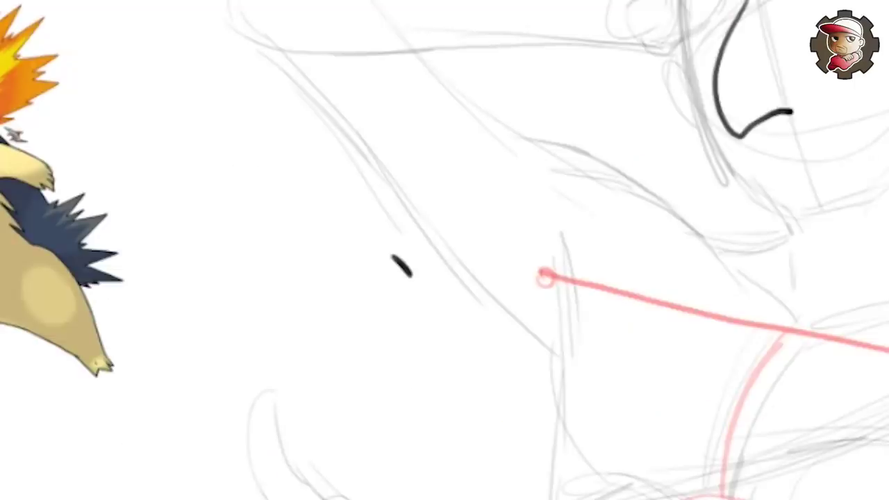
key("ctrl+z")
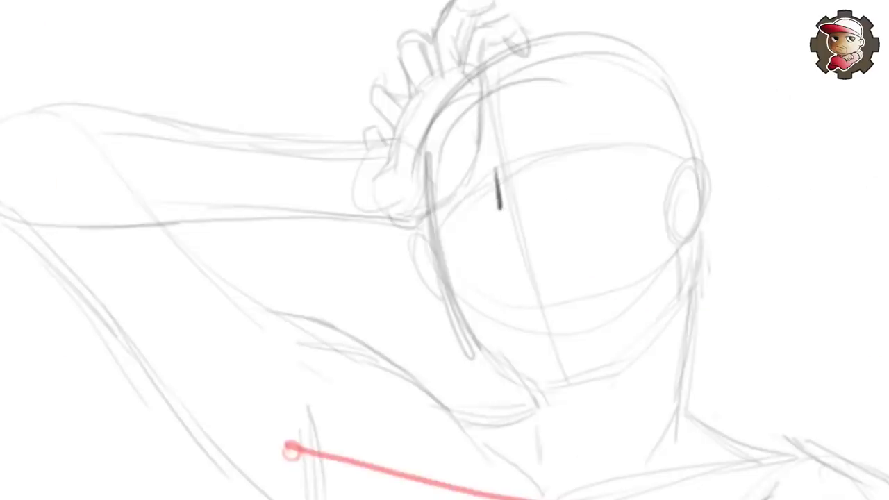
key("ctrl+z")
mouse_move(512, 173)
left_mouse_down()
mouse_move(556, 211)
mouse_move(553, 229)
left_mouse_up()
key("ctrl+z")
key("ctrl+z")
key("ctrl+z")
left_click_drag(530, 281, 498, 114)
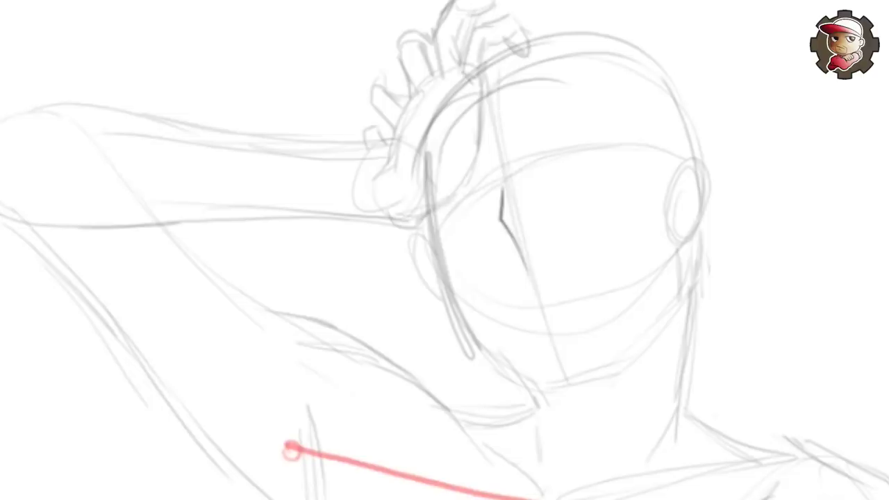
key("ctrl+z")
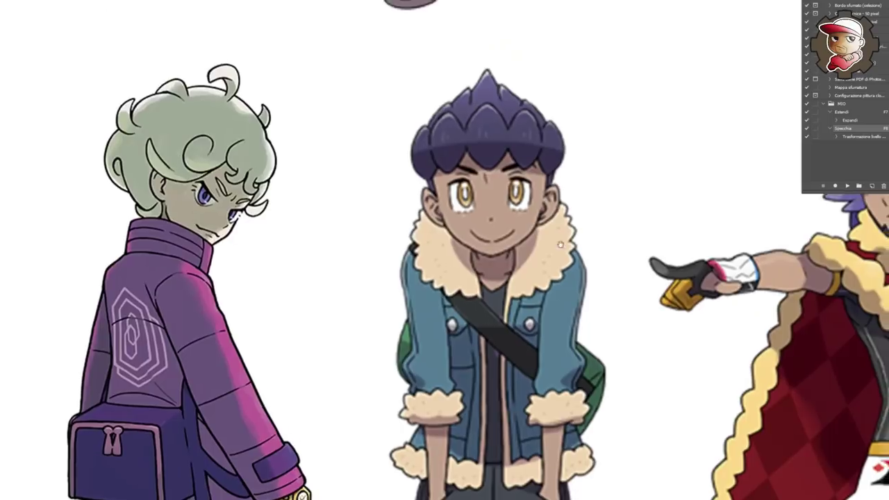
Step: Pan across the reference sheet, draw an oval iris in the eye, and sketch a trial arc above
scroll(604, 232, "down", 2)
scroll(608, 234, "down", 3)
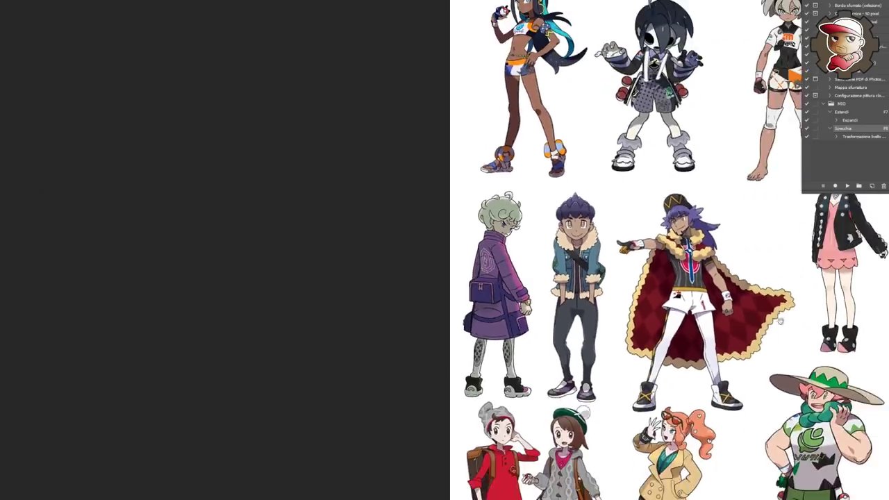
left_click_drag(774, 318, 612, 243)
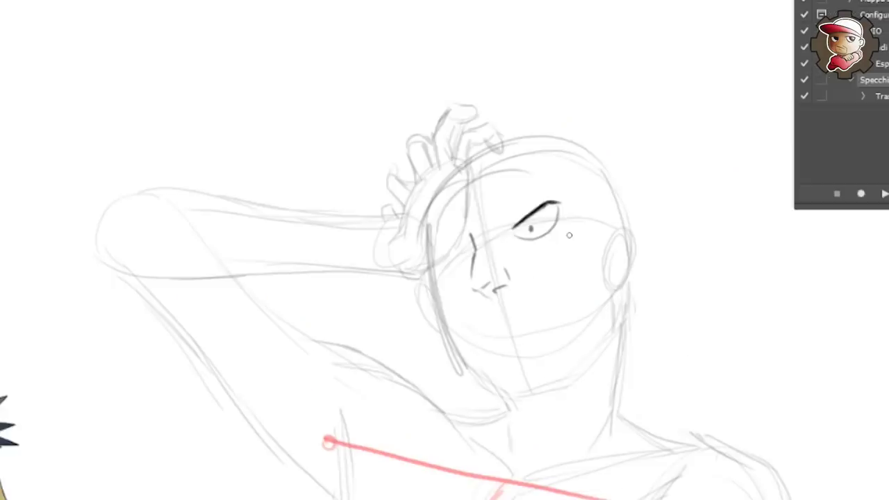
mouse_move(531, 217)
left_mouse_down()
mouse_move(528, 238)
mouse_move(534, 217)
left_mouse_up()
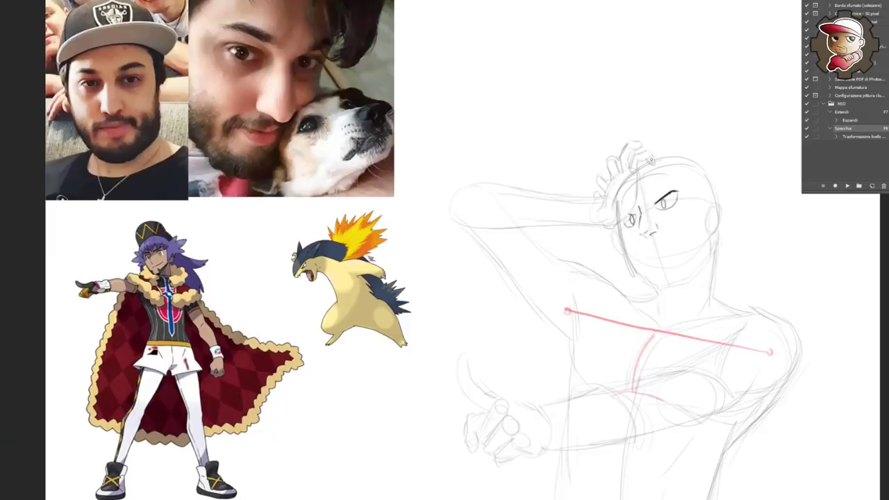
left_click_drag(550, 112, 607, 104)
mouse_move(379, 164)
left_mouse_down()
mouse_move(365, 220)
mouse_move(406, 173)
mouse_move(367, 171)
mouse_move(371, 213)
left_mouse_up()
key("ctrl+z")
left_click_drag(336, 238, 395, 238)
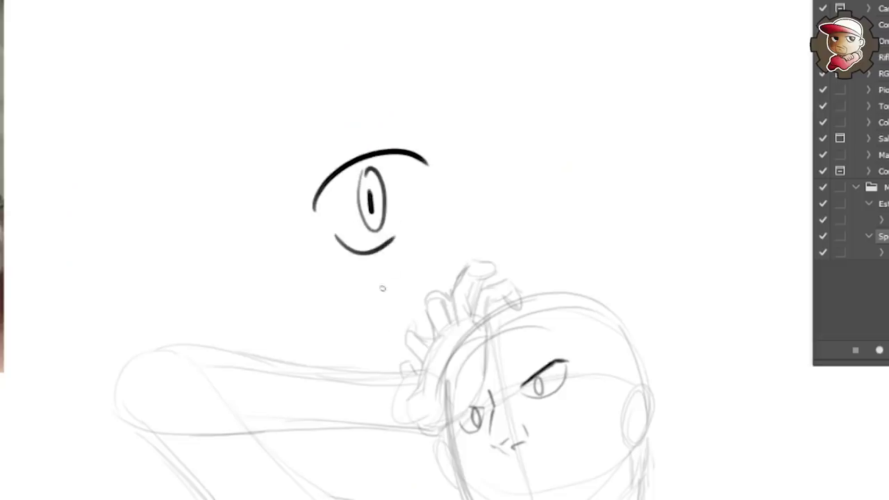
left_click_drag(241, 275, 270, 314)
left_click_drag(267, 257, 246, 240)
left_click_drag(271, 196, 246, 239)
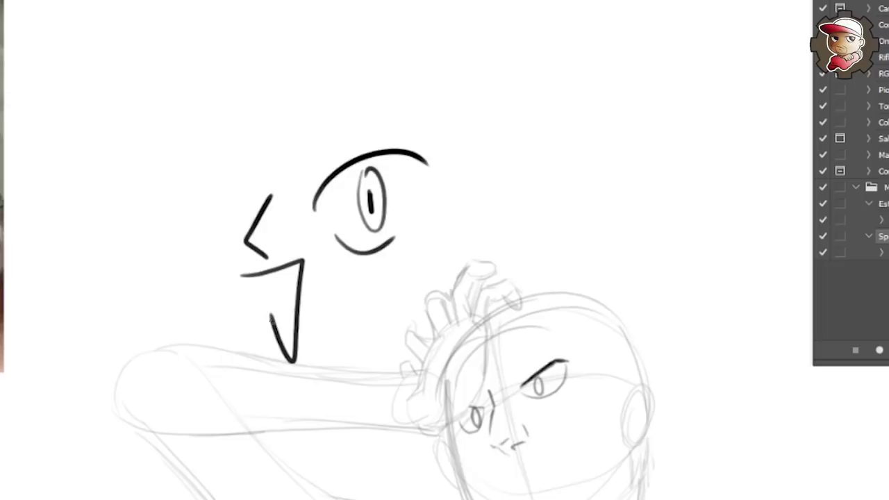
left_click_drag(297, 306, 60, 479)
mouse_move(264, 273)
left_mouse_down()
mouse_move(99, 342)
mouse_move(70, 487)
left_mouse_up()
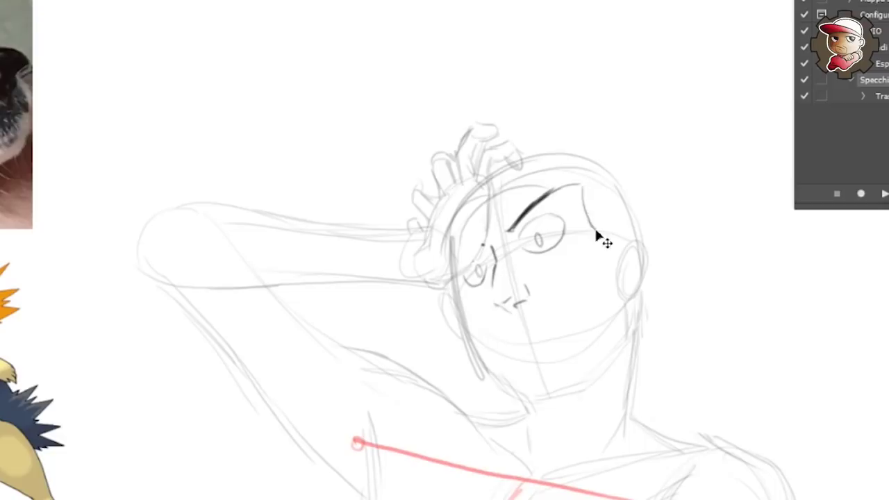
key("ctrl+z")
left_click_drag(584, 193, 587, 210)
left_click_drag(599, 208, 598, 226)
Step: Replace the stroke beside the right eye with a V-shaped cheek line and add spiky hair
key("ctrl+z")
mouse_move(594, 218)
left_mouse_down()
mouse_move(610, 270)
mouse_move(627, 244)
left_mouse_up()
left_click_drag(583, 191, 544, 182)
left_click_drag(389, 239, 425, 192)
left_click_drag(387, 240, 399, 157)
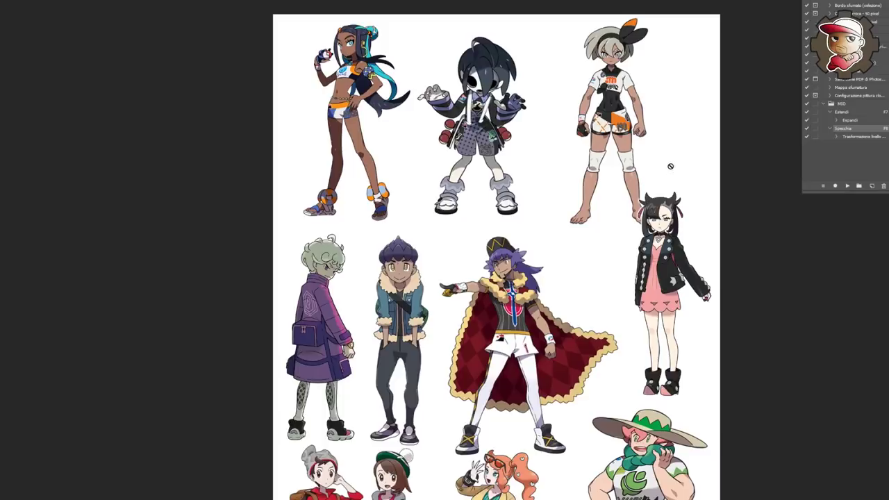
Step: Magnify the reference characters, remove the curved stroke left of the head, and try a red arc
mouse_move(672, 193)
left_mouse_down()
mouse_move(716, 173)
mouse_move(734, 185)
left_mouse_up()
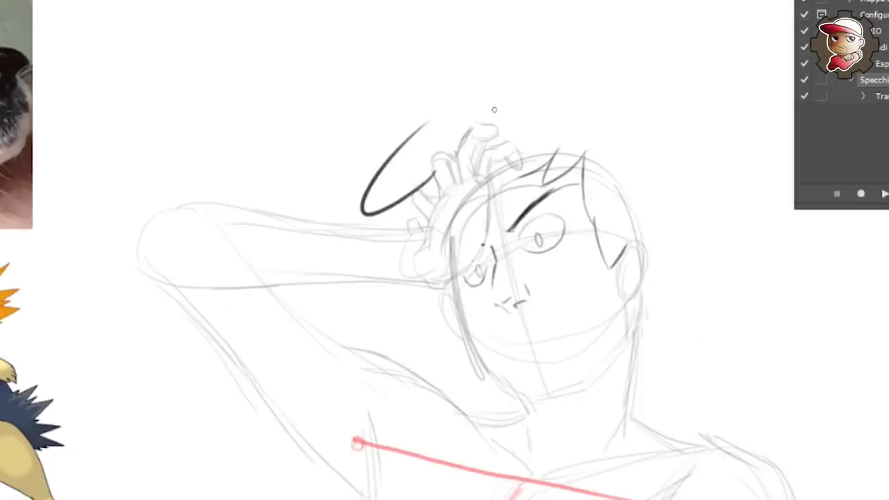
key("ctrl+z")
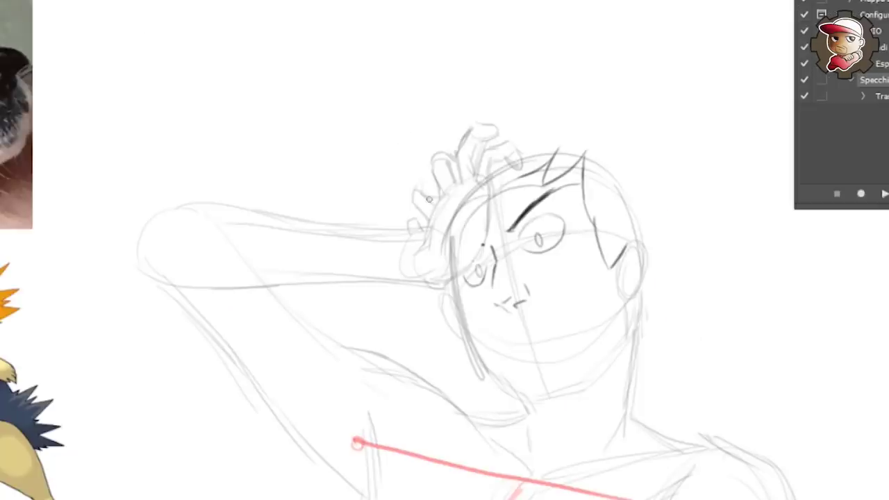
left_click_drag(425, 193, 393, 236)
Step: Redo the trial red arcs near the hair, leaving inner and outer arcs beside the hand
key("ctrl+z")
left_click_drag(421, 196, 394, 241)
key("ctrl+z")
left_click_drag(432, 195, 408, 282)
left_click_drag(361, 226, 407, 284)
mouse_move(351, 194)
left_mouse_down()
mouse_move(359, 248)
mouse_move(375, 160)
left_mouse_up()
Step: Sketch red zigzag hair across the head plus a large red hat ellipse with a crown
mouse_move(425, 116)
left_mouse_down()
mouse_move(344, 181)
mouse_move(465, 84)
mouse_move(590, 109)
left_mouse_up()
mouse_move(541, 72)
left_mouse_down()
mouse_move(618, 123)
mouse_move(620, 149)
left_mouse_up()
left_click_drag(596, 98, 653, 229)
mouse_move(413, 198)
left_mouse_down()
mouse_move(369, 139)
mouse_move(738, 208)
mouse_move(650, 267)
left_mouse_up()
left_click_drag(648, 90, 457, 94)
Step: Zoom out to the whole page, remove the red hat, and draw a red arrow at the reference hat
key("z")
mouse_move(718, 359)
left_mouse_down()
mouse_move(616, 432)
mouse_move(711, 423)
left_mouse_up()
key("ctrl+z")
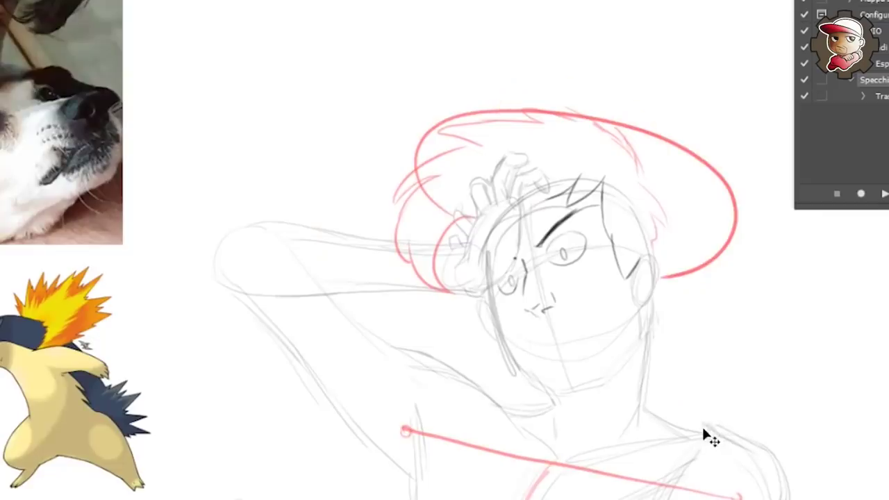
key("ctrl+z")
key("ctrl+z")
key("ctrl+z")
key("ctrl+z")
mouse_move(289, 213)
left_mouse_down()
mouse_move(240, 217)
mouse_move(266, 232)
left_mouse_up()
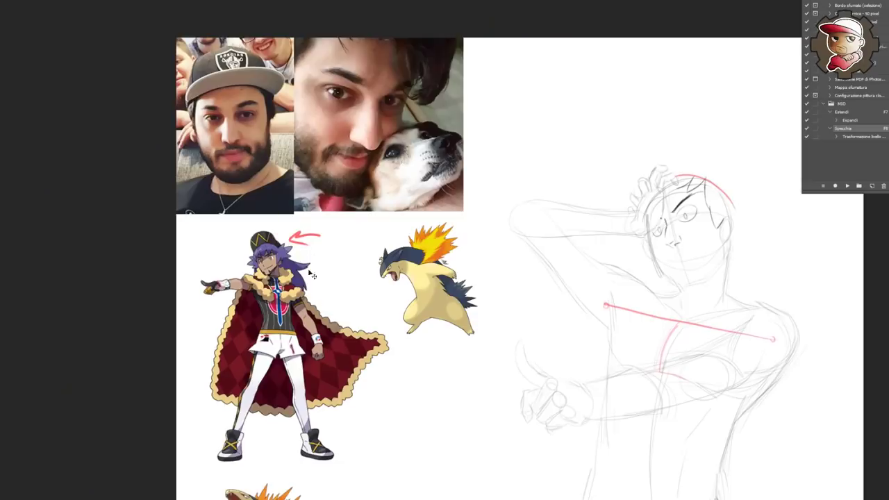
Step: Draw a red fedora outline, then add dark hair, eye and ear details and a wide grin
mouse_move(446, 229)
left_mouse_down()
mouse_move(708, 248)
mouse_move(705, 288)
mouse_move(661, 316)
left_mouse_up()
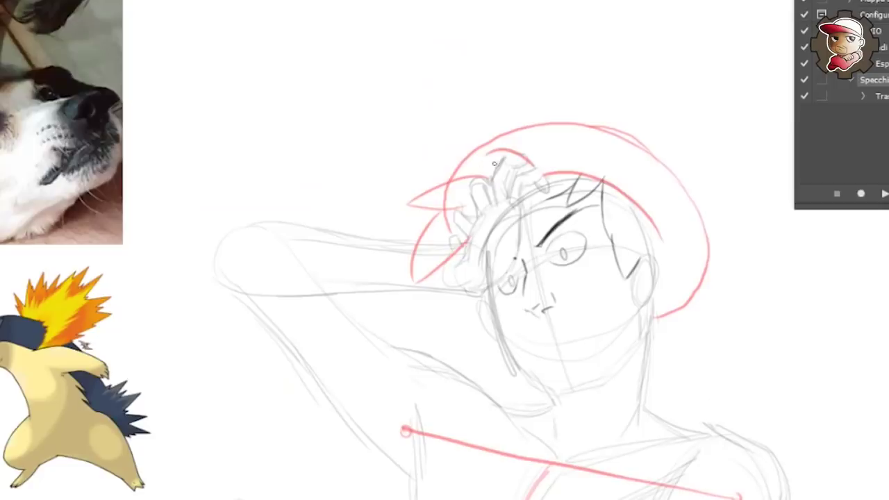
left_click_drag(495, 163, 486, 174)
left_click_drag(546, 244, 587, 241)
left_click_drag(582, 321, 544, 331)
left_click_drag(606, 307, 527, 334)
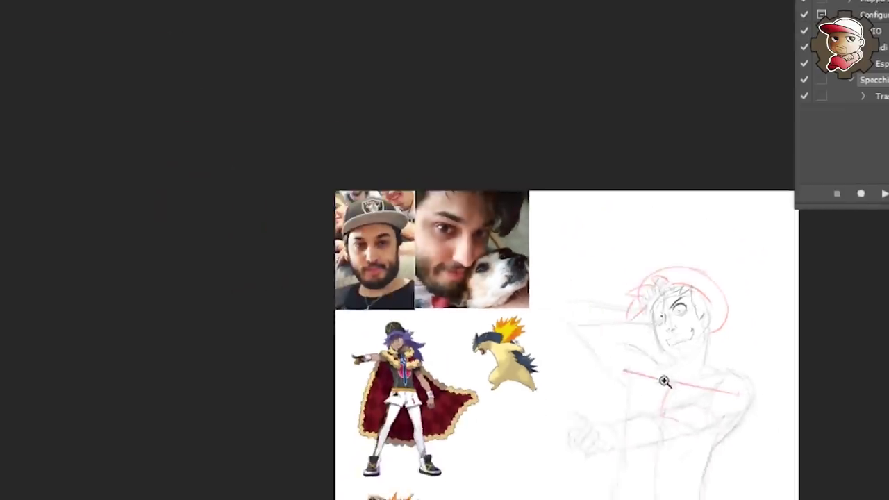
Step: Lasso the mouth, zoom out to the full page, and lasso the head and upper torso
left_click_drag(599, 332, 576, 361)
key("ctrl+0")
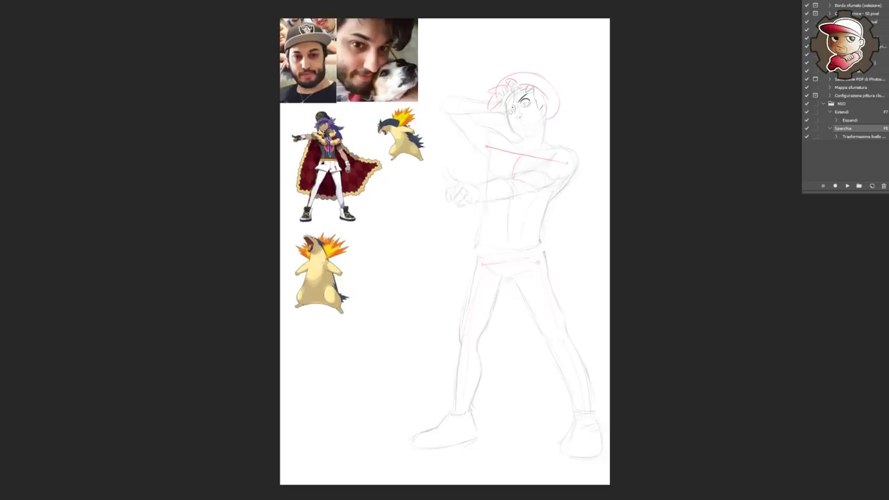
left_click_drag(455, 216, 400, 177)
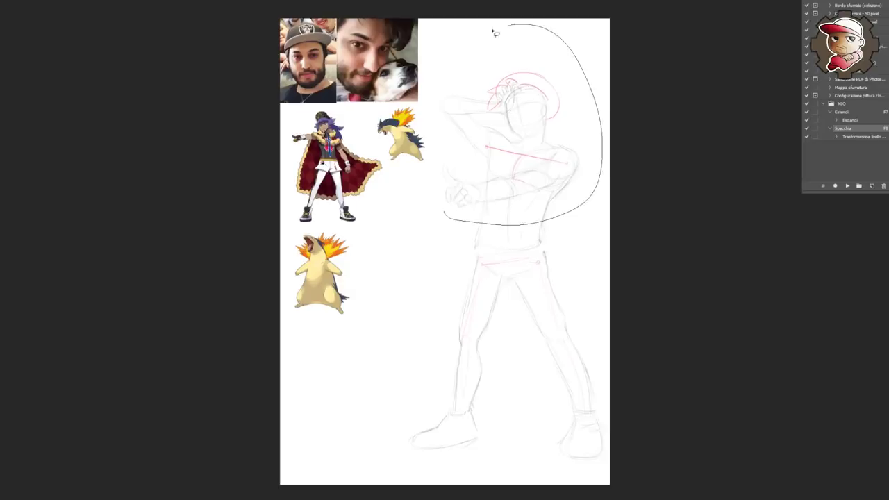
Step: Delete the selected head and torso, draw a red shoulder line, and select the fist
key("Delete")
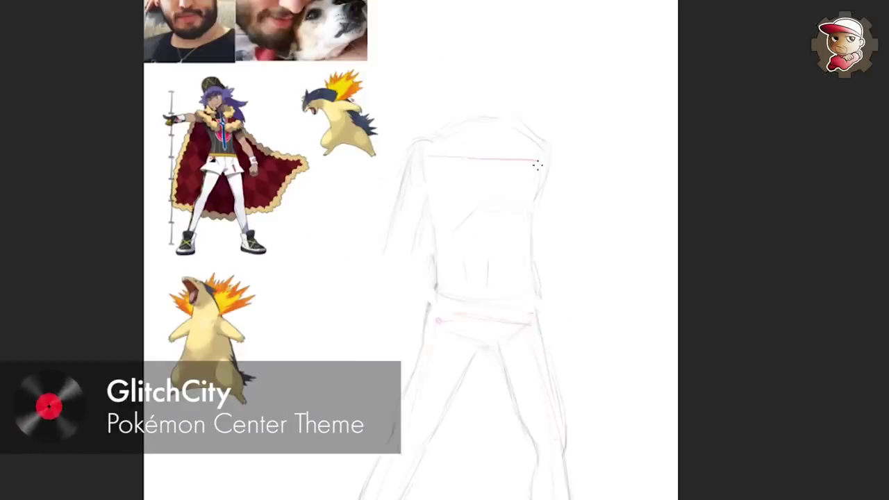
left_click_drag(452, 162, 523, 162)
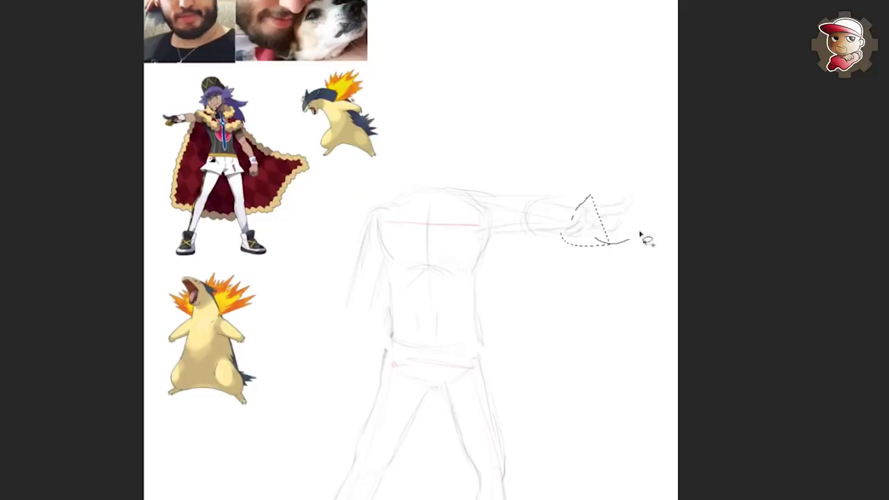
left_click_drag(584, 205, 620, 224)
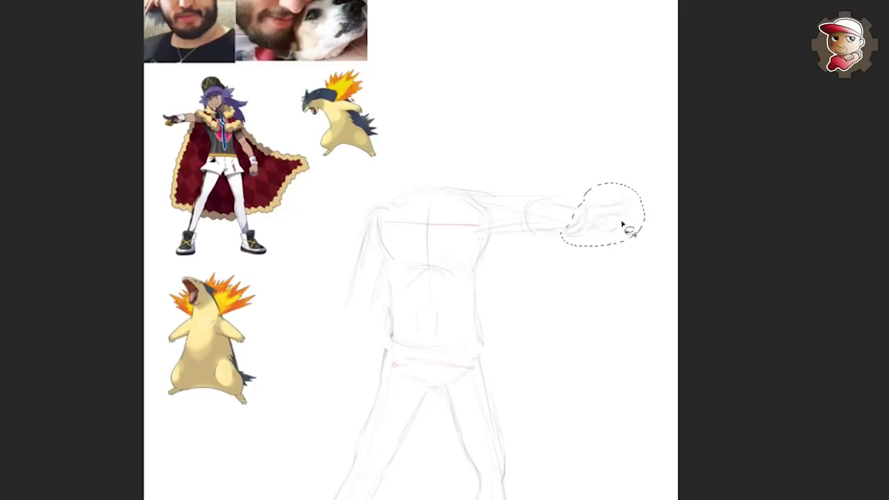
Step: Lasso the leg and rotate the leg and foot into a new pose with Free Transform
scroll(615, 221, "down", 5)
left_click_drag(386, 150, 431, 410)
key("ctrl+t")
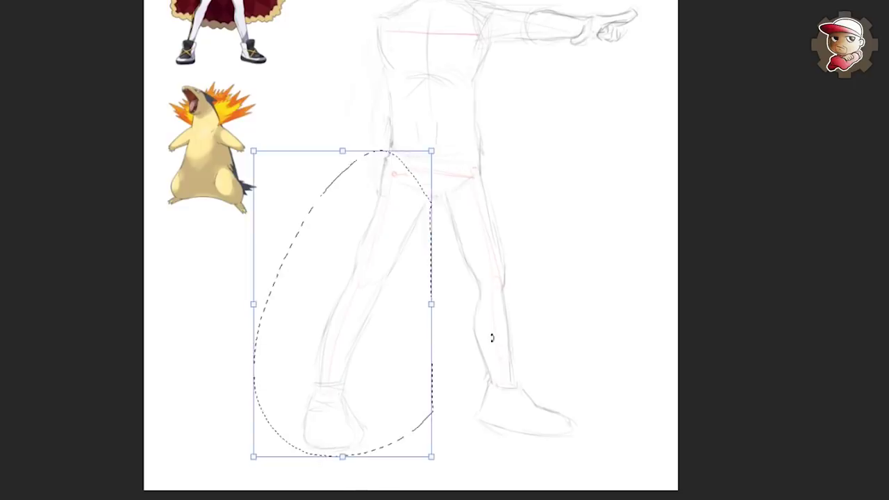
left_click_drag(454, 471, 502, 459)
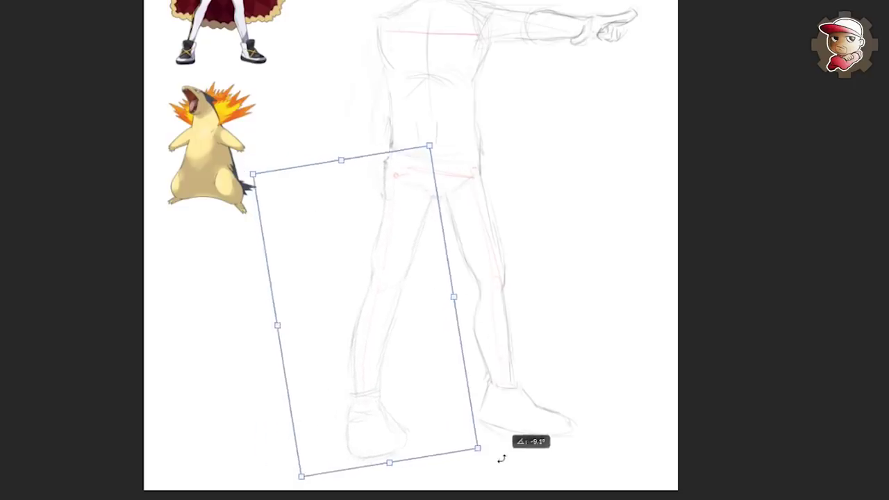
mouse_move(452, 377)
left_mouse_down()
mouse_move(469, 373)
mouse_move(477, 385)
left_mouse_up()
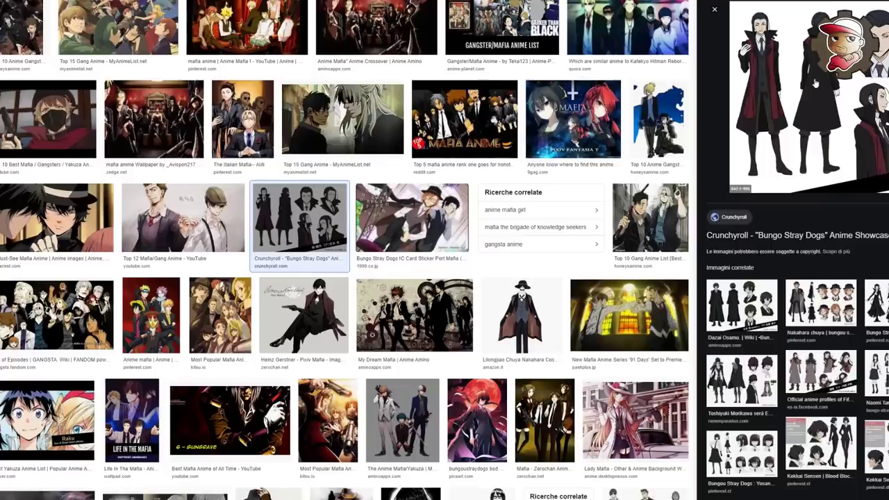
Step: Scroll the mafia anime results and preview the seated man in a dark coat holding a gun
scroll(578, 149, "down", 2)
left_click(303, 193)
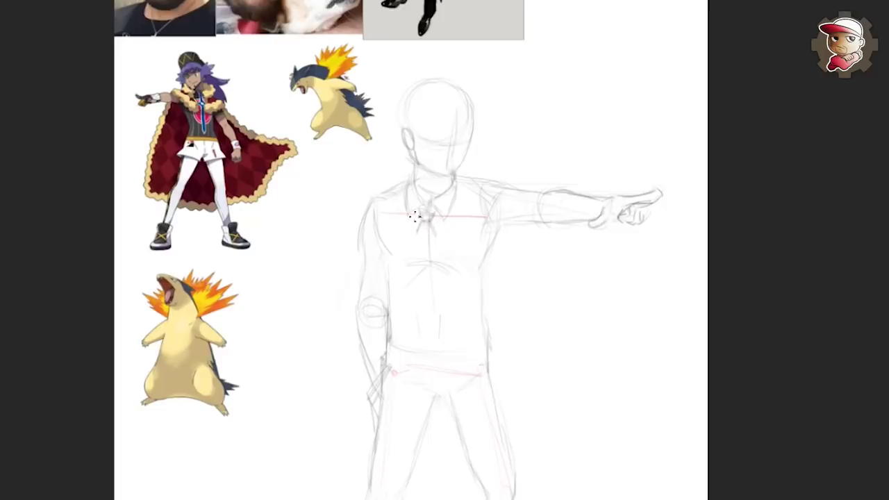
Step: Sketch a collar and tie on the chest plus lines along the left arm and shoulder
left_click_drag(417, 271, 458, 177)
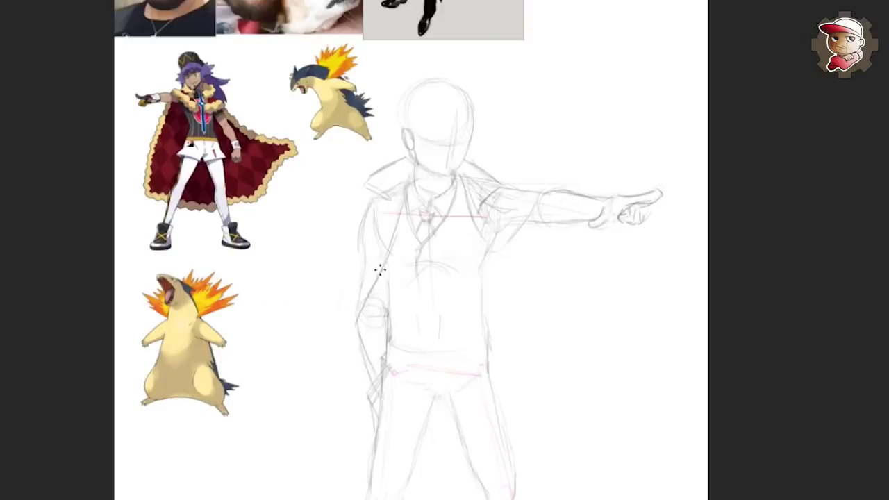
left_click_drag(380, 270, 355, 325)
left_click_drag(397, 201, 381, 243)
left_click_drag(387, 191, 379, 208)
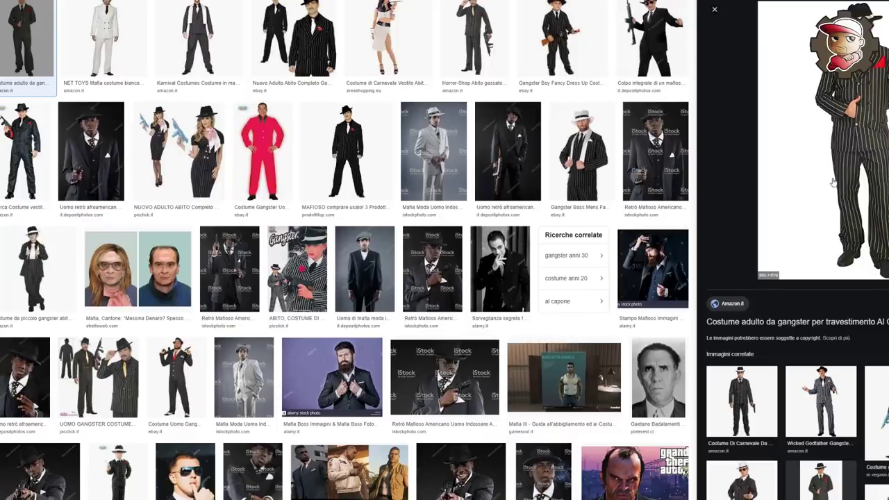
Step: Scroll through the gangster costume preview to study the pinstripe suit
scroll(833, 182, "down", 2)
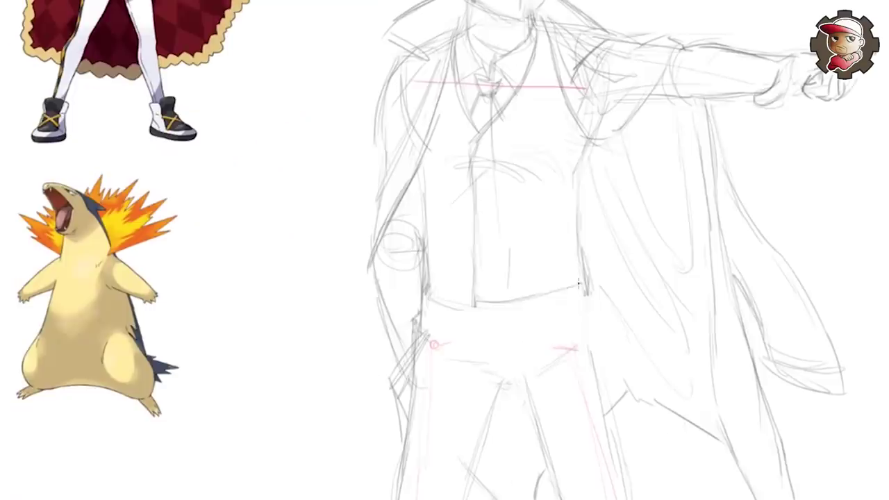
Step: Draw the belt line across the waist, trying vertical torso lines and then removing them
left_click_drag(484, 299, 580, 288)
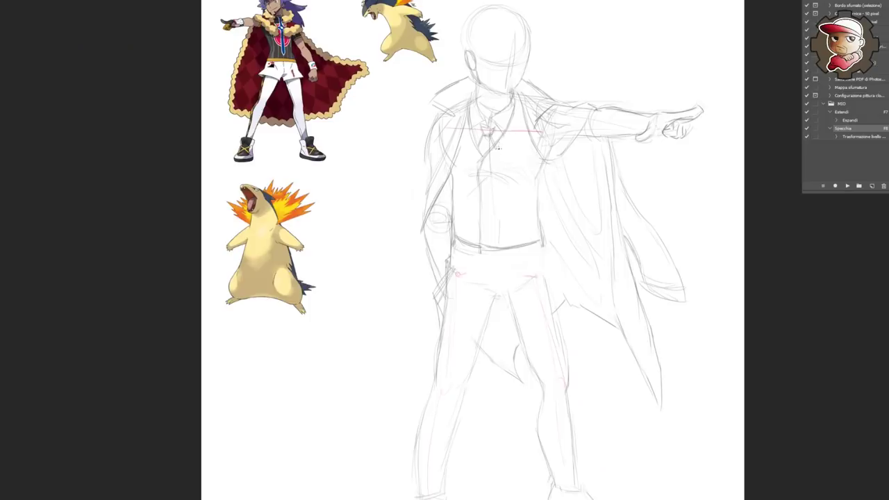
mouse_move(516, 104)
left_mouse_down()
mouse_move(511, 170)
mouse_move(528, 290)
left_mouse_up()
left_click_drag(550, 79, 552, 284)
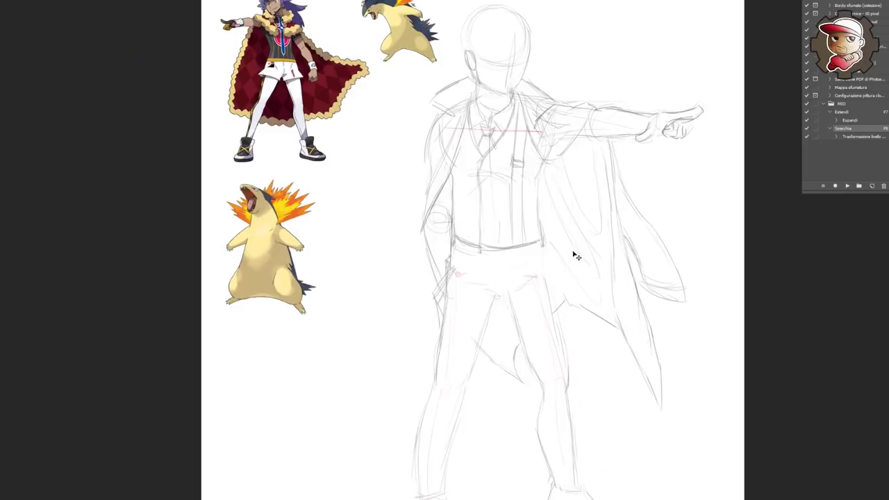
key("ctrl+z")
key("ctrl+z")
key("ctrl+z")
key("ctrl+z")
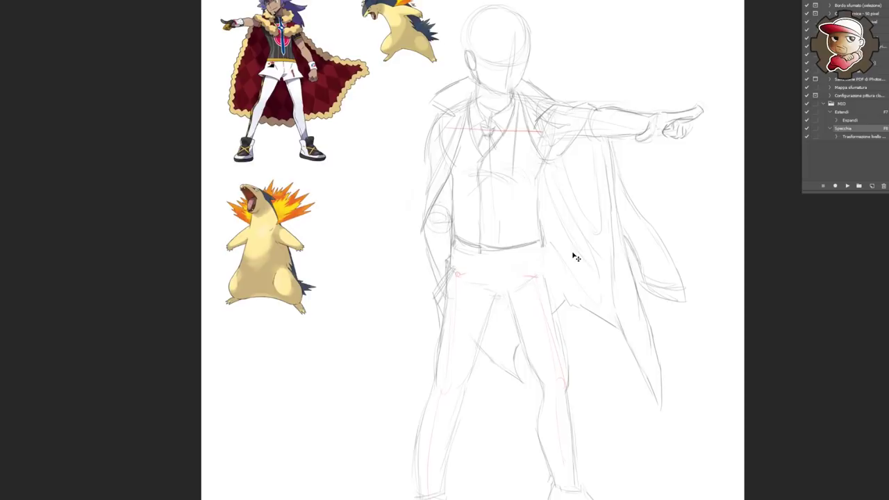
key("ctrl+z")
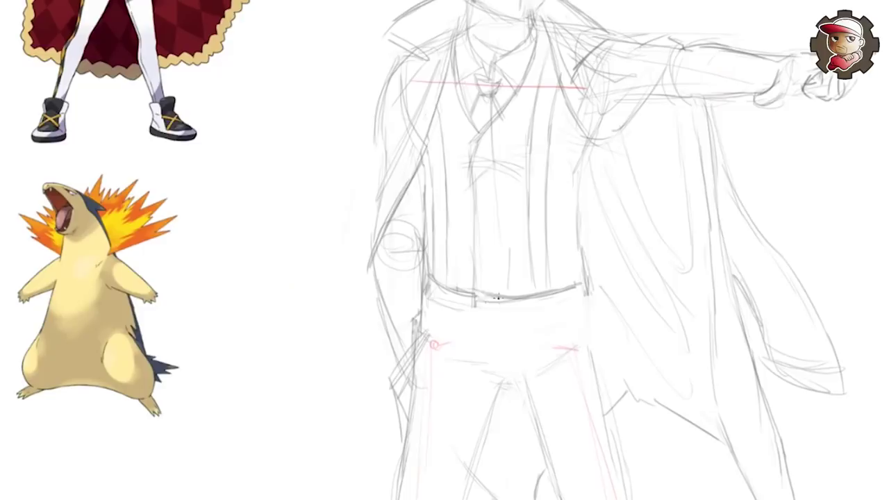
Step: Add a small button on the belt and a waistband across the top of the trousers
left_click_drag(489, 306, 484, 308)
mouse_move(537, 191)
left_mouse_down()
mouse_move(535, 170)
mouse_move(480, 182)
mouse_move(423, 174)
mouse_move(417, 196)
left_mouse_up()
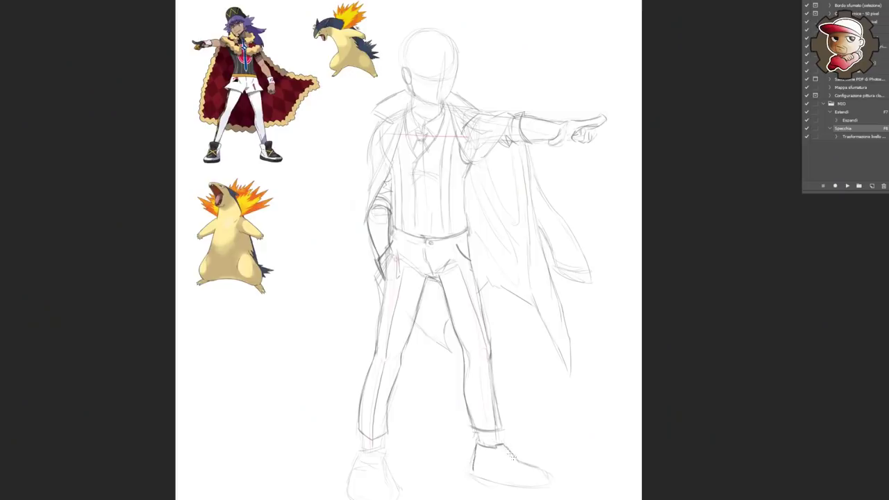
scroll(532, 425, "down", 2)
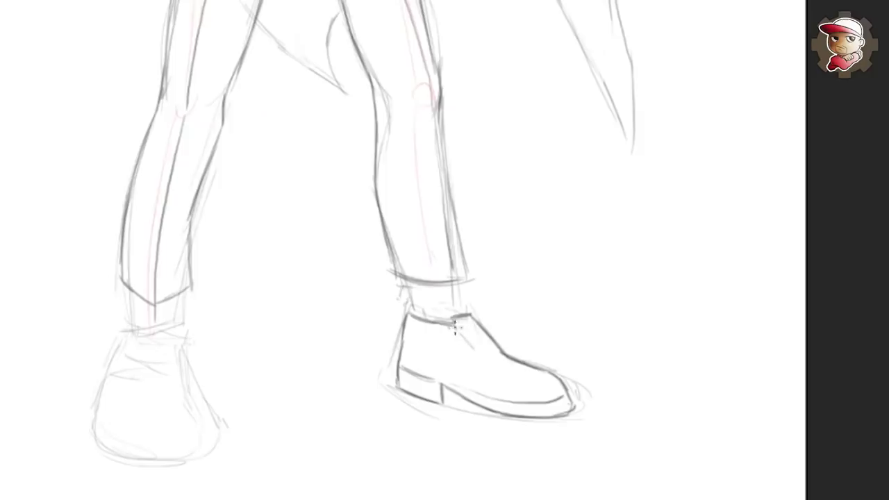
Step: Draw a tongue flap on the shoe, dropping the bow, and mirror the sketch to point left
left_click_drag(496, 423, 515, 423)
key("ctrl+z")
left_click_drag(460, 333, 475, 356)
left_click_drag(475, 356, 497, 349)
key("h")
key("h")
key("h")
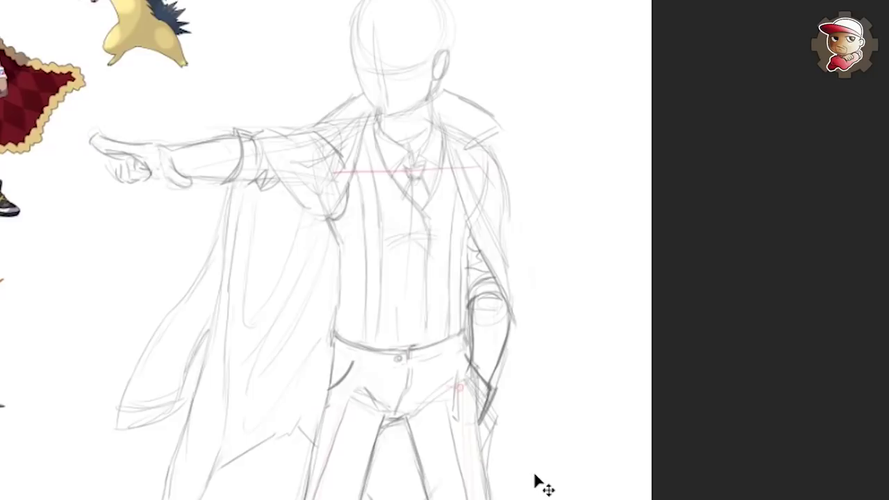
Step: Darken the torso: hip pocket edge, shirt edge, and two collar-to-belt lines
key("b")
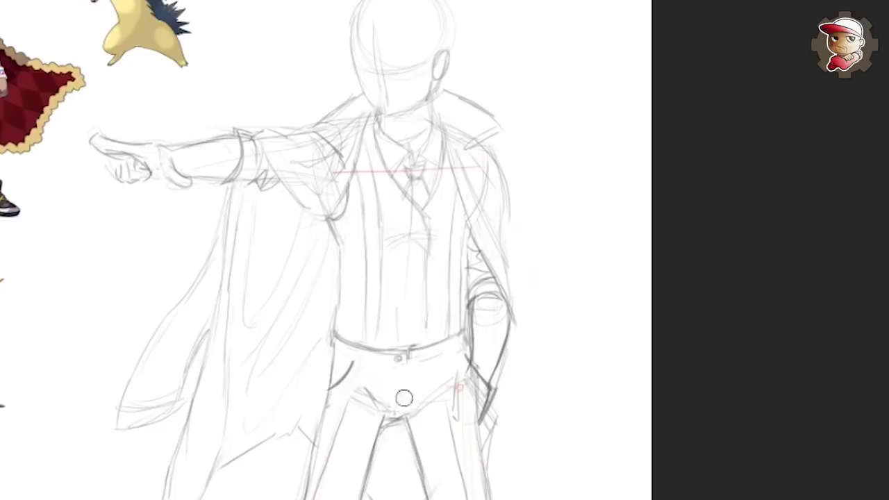
key("ctrl+z")
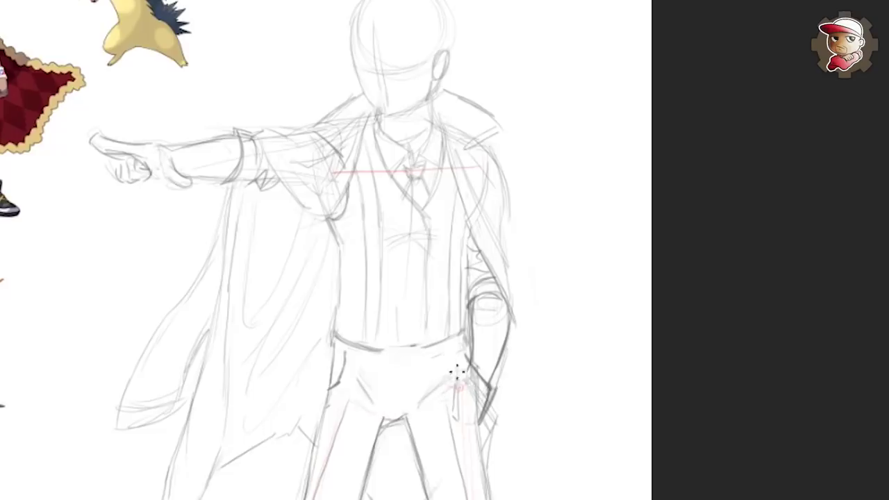
left_click_drag(488, 393, 451, 358)
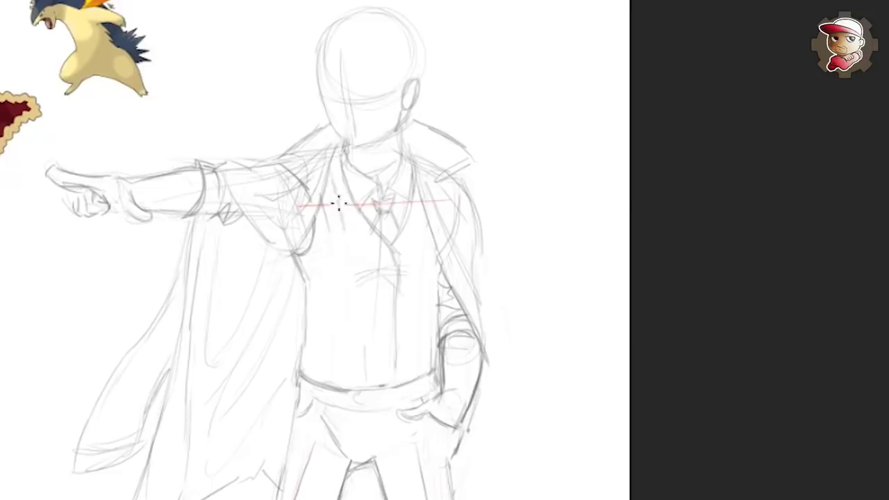
left_click_drag(333, 248, 313, 371)
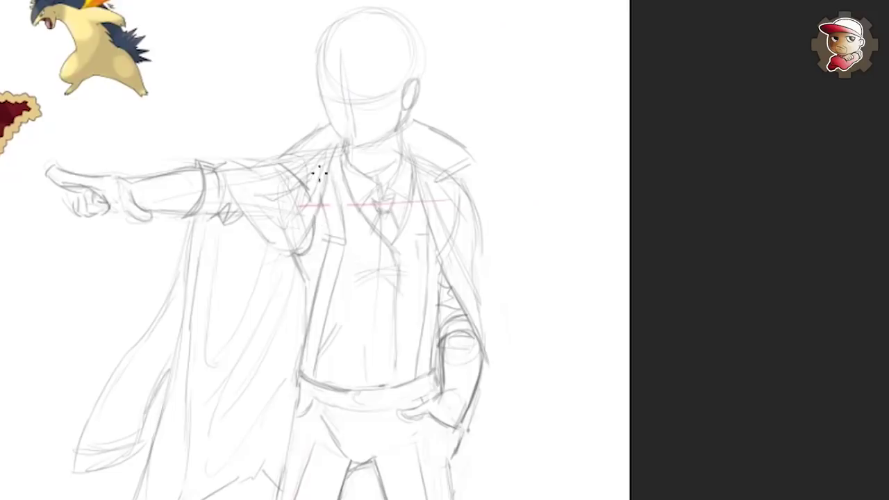
left_click_drag(317, 170, 300, 375)
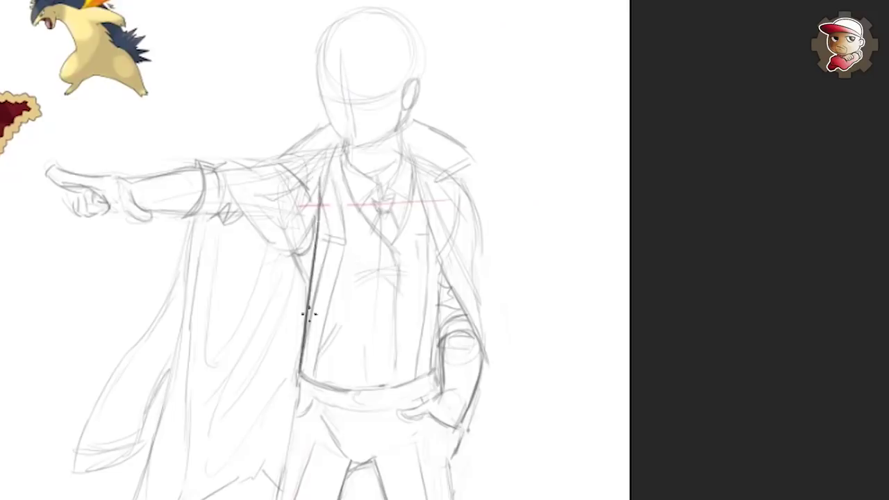
left_click_drag(338, 179, 306, 388)
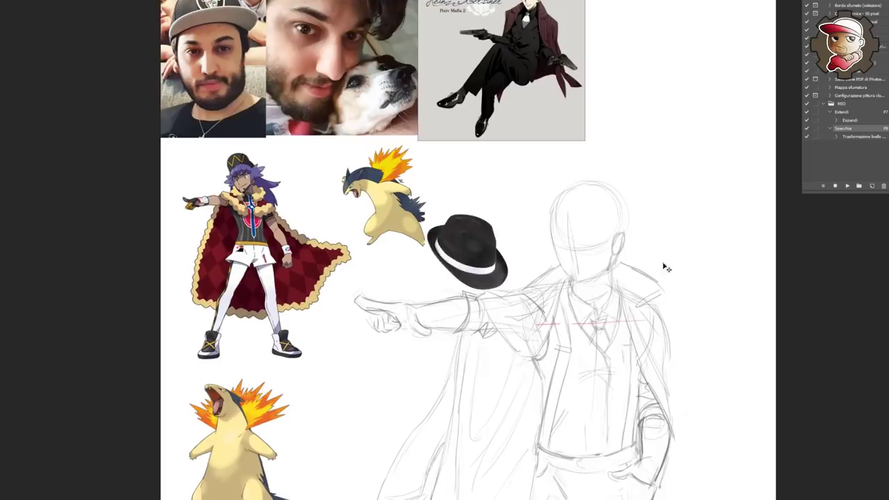
Step: Move the fedora reference to the canvas's top-right corner and sketch a guide line across the head
left_click_drag(481, 243, 677, 52)
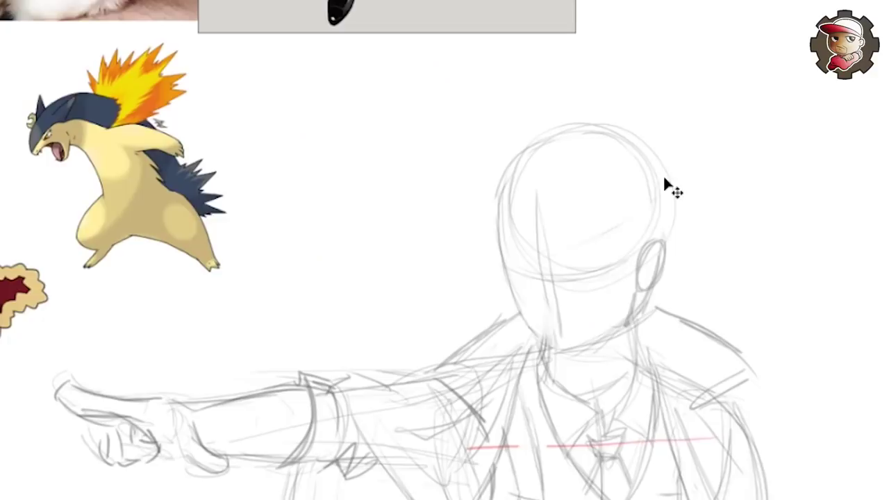
key("b")
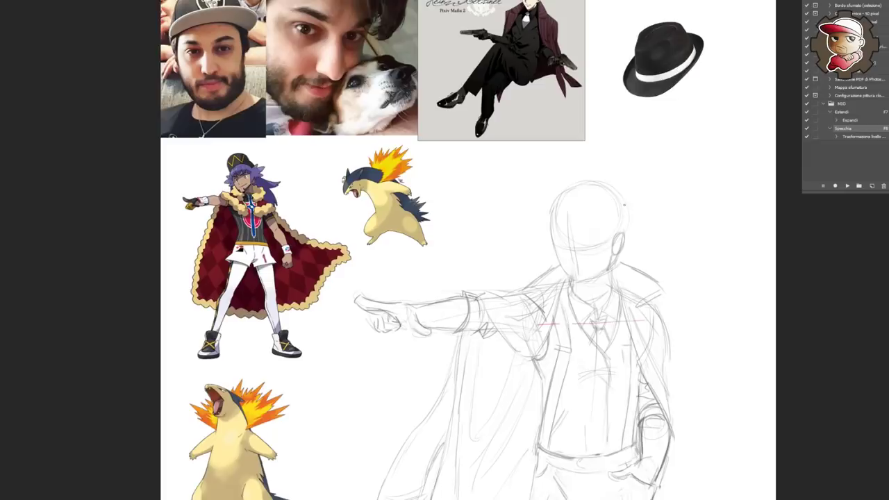
left_click_drag(588, 192, 532, 206)
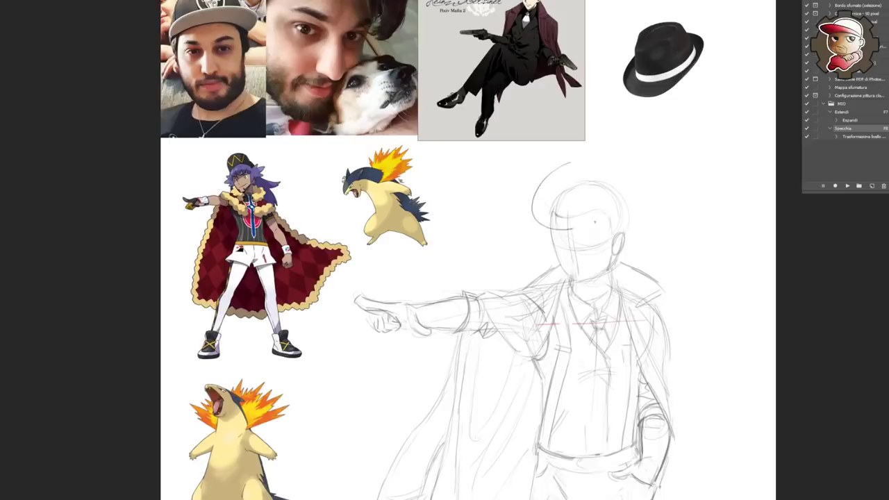
Step: Redraw the hat brim as a tilted ellipse sweeping around the man's head
key("ctrl+z")
mouse_move(565, 205)
left_mouse_down()
mouse_move(576, 217)
mouse_move(580, 168)
left_mouse_up()
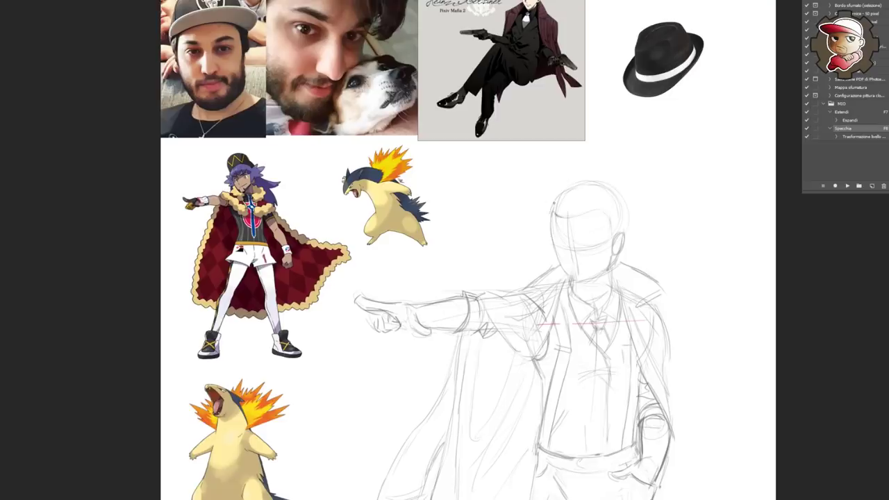
left_click_drag(551, 201, 632, 231)
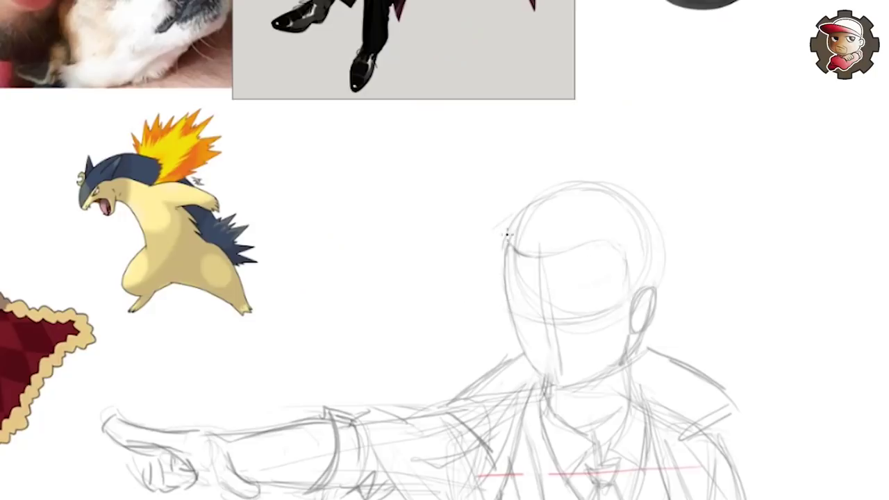
mouse_move(611, 223)
left_mouse_down()
mouse_move(598, 227)
mouse_move(601, 198)
left_mouse_up()
Step: Redo the hat brim at closer zoom and sketch stubble along the man's jaw
key("ctrl+z")
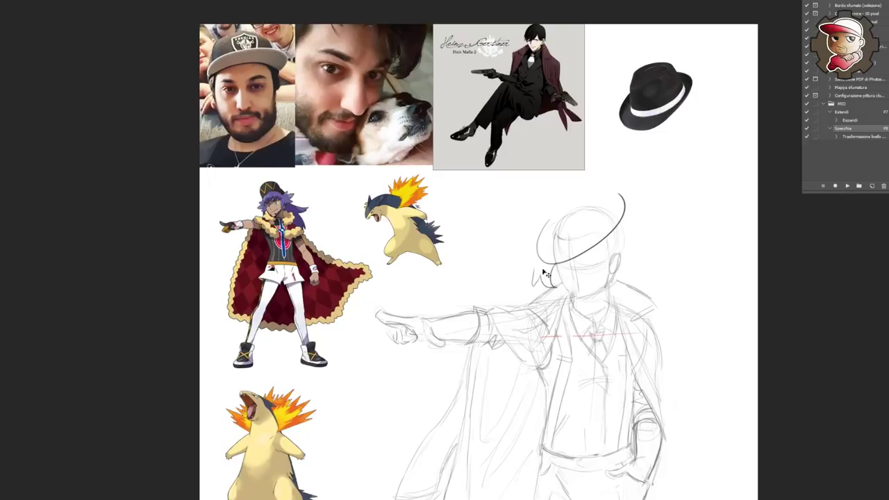
left_click_drag(543, 272, 645, 334)
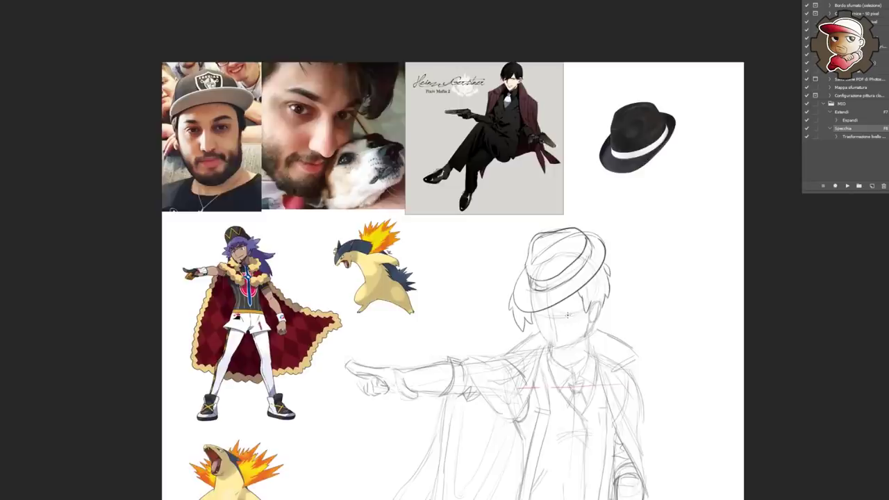
left_click_drag(569, 312, 642, 223)
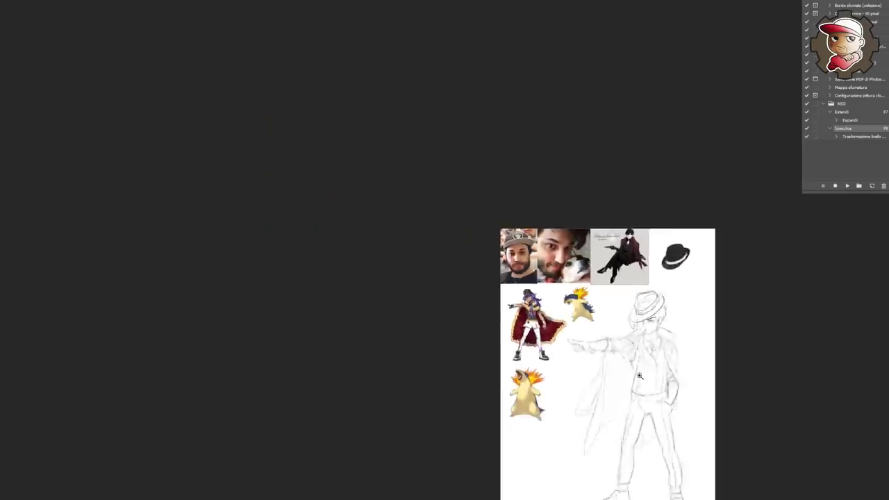
scroll(639, 376, "up", 5)
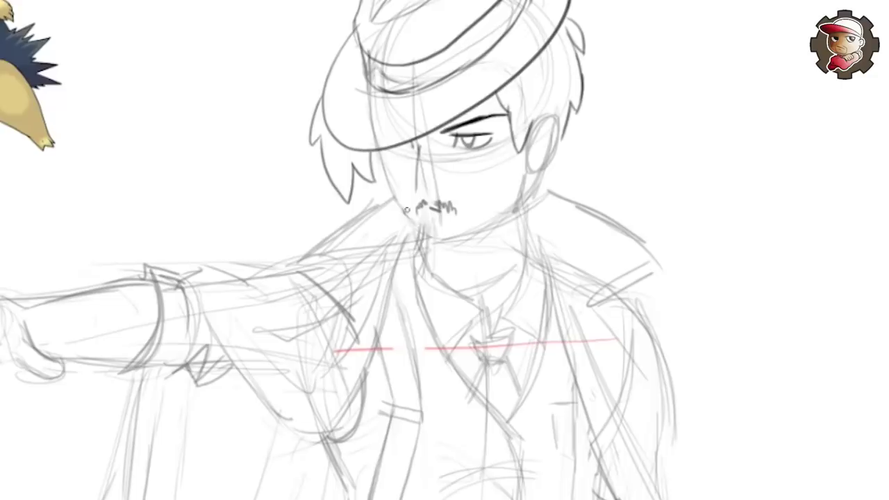
mouse_move(406, 209)
left_mouse_down()
mouse_move(420, 230)
mouse_move(450, 244)
mouse_move(524, 201)
left_mouse_up()
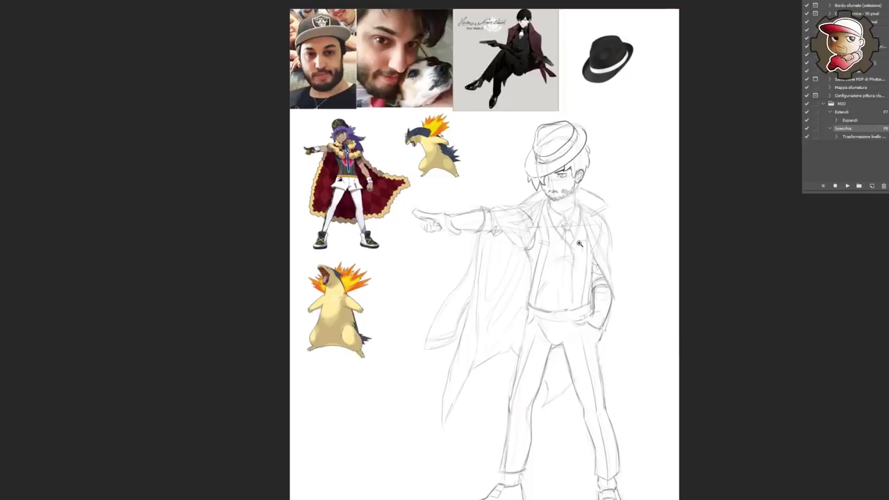
left_click(579, 243)
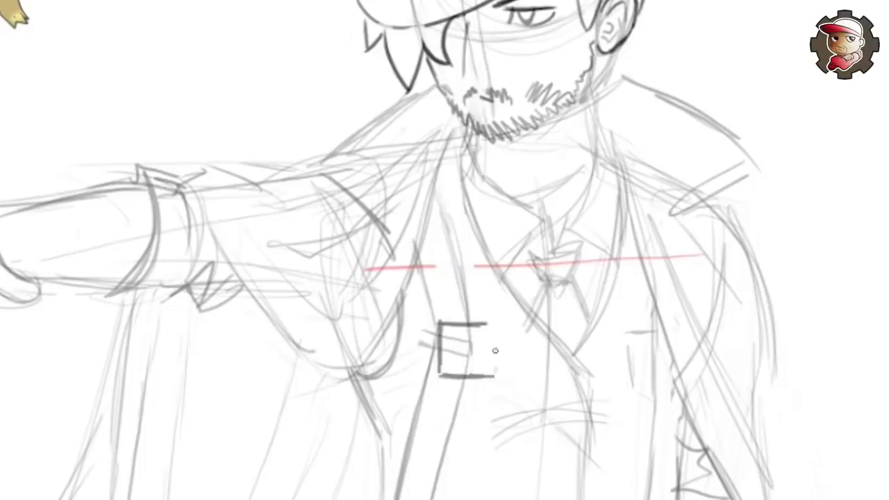
Step: Paste the pixel-art creature, shrink it to a small badge below the collar, and commit it
left_click_drag(495, 378, 493, 324)
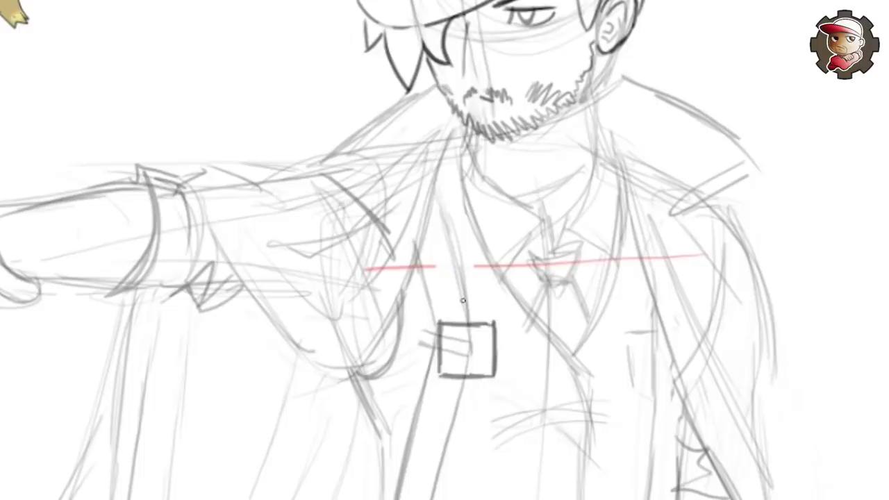
key("ctrl+v")
mouse_move(526, 169)
left_mouse_down()
mouse_move(403, 299)
mouse_move(499, 207)
left_mouse_up()
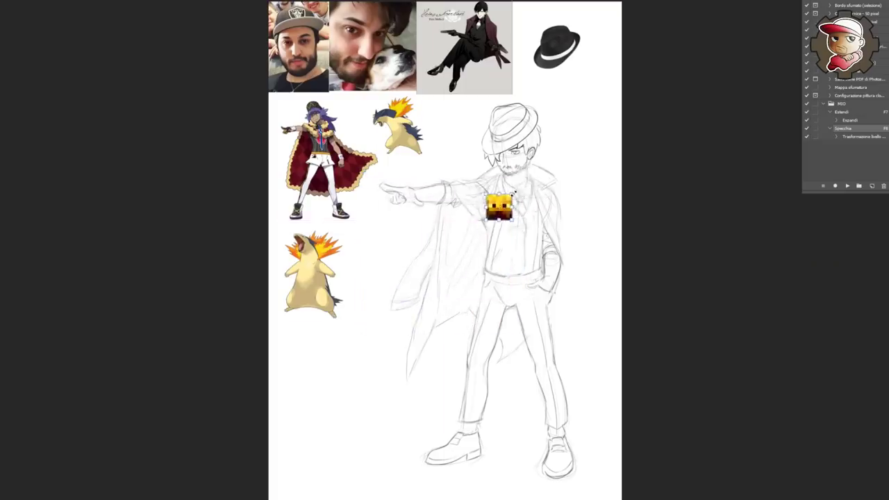
scroll(514, 195, "up", 3)
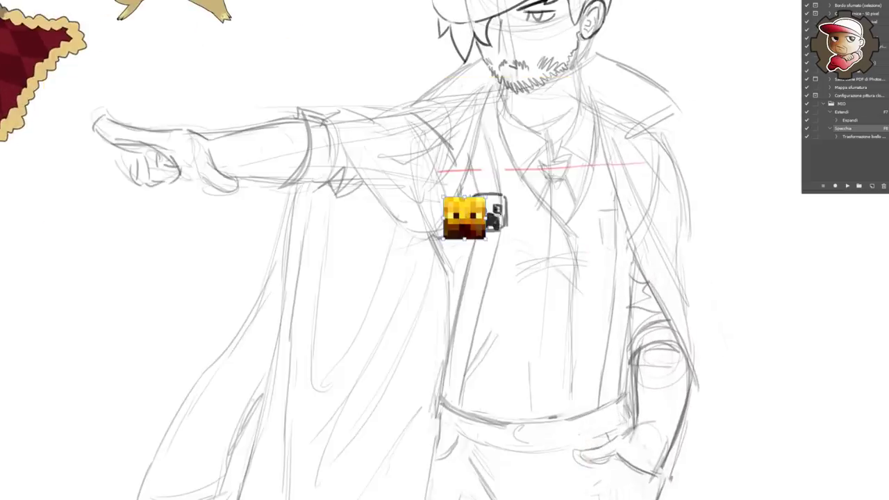
key("Return")
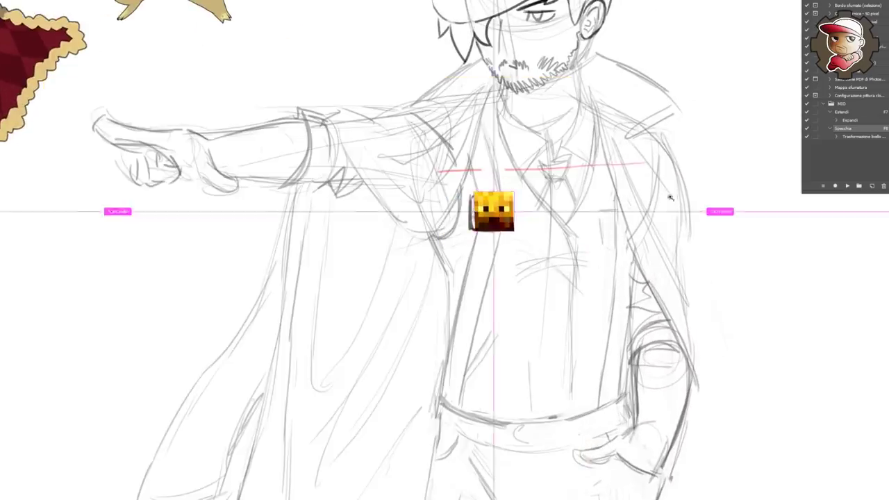
scroll(625, 234, "down", 3)
key("ctrl+0")
scroll(504, 198, "up", 4)
scroll(620, 251, "down", 3)
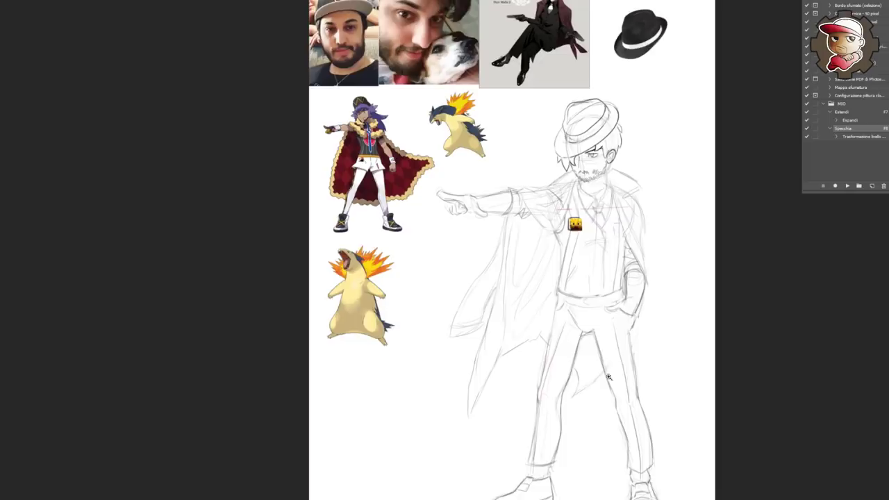
Step: Sketch trial circles and loops at the hips and belt, then undo the dark loops
scroll(608, 363, "up", 3)
scroll(607, 363, "up", 2)
left_click_drag(523, 237, 561, 241)
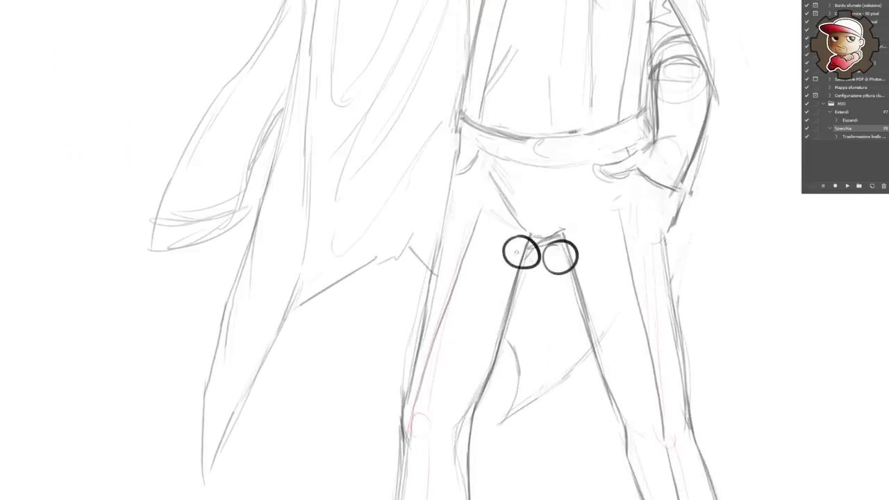
key("ctrl+0")
scroll(515, 266, "up", 3)
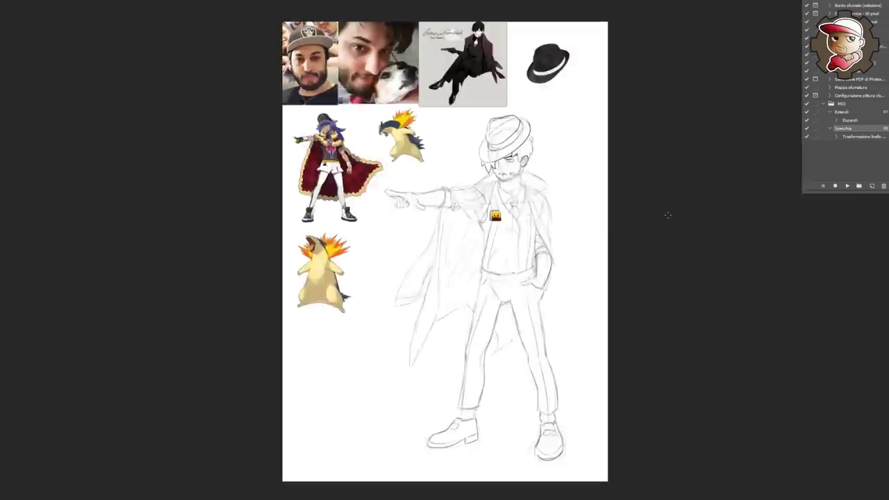
scroll(515, 267, "up", 2)
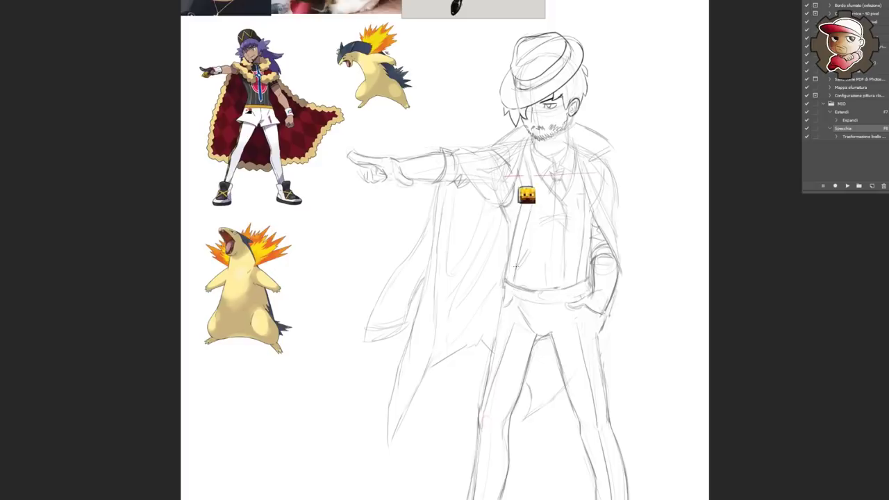
left_click_drag(505, 284, 503, 285)
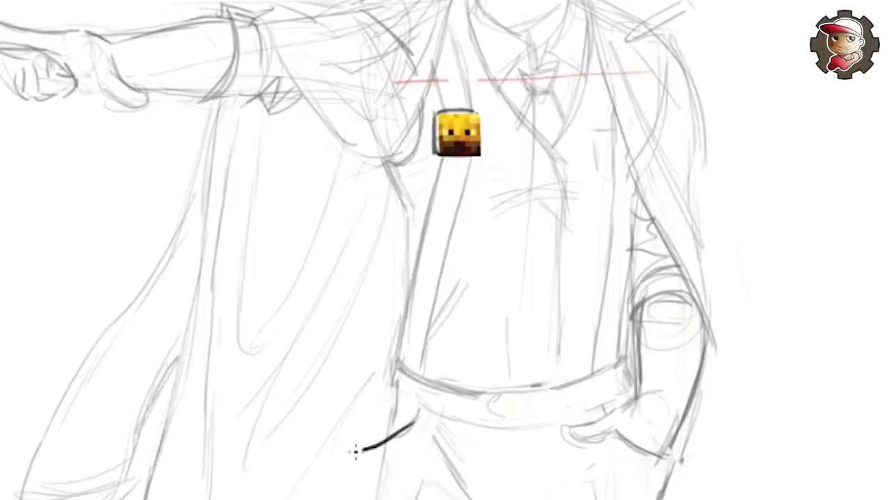
mouse_move(491, 309)
left_mouse_down()
mouse_move(499, 327)
mouse_move(491, 309)
mouse_move(504, 287)
left_mouse_up()
left_click_drag(394, 393, 356, 421)
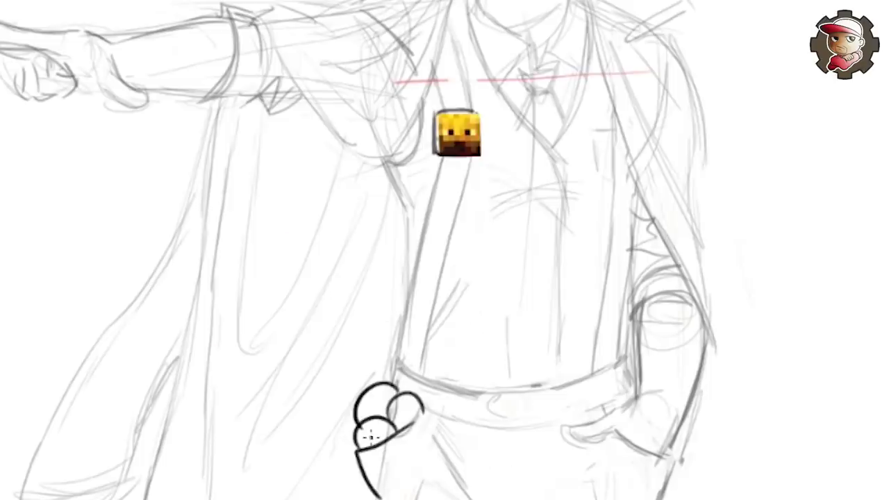
key("ctrl+z")
key("ctrl+z")
key("ctrl+z")
key("ctrl+z")
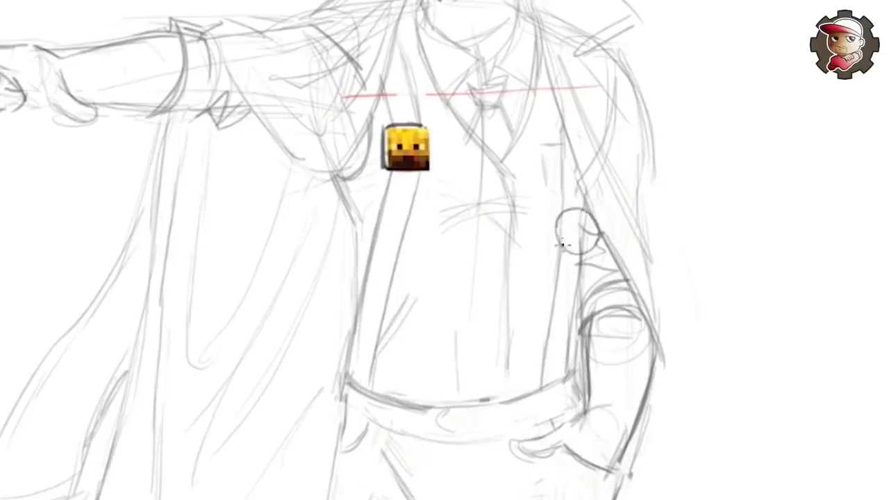
Step: Resize the three-pokéball drawing to hang at the man's hip, discarding a trial chain stroke
left_click_drag(573, 258, 592, 272)
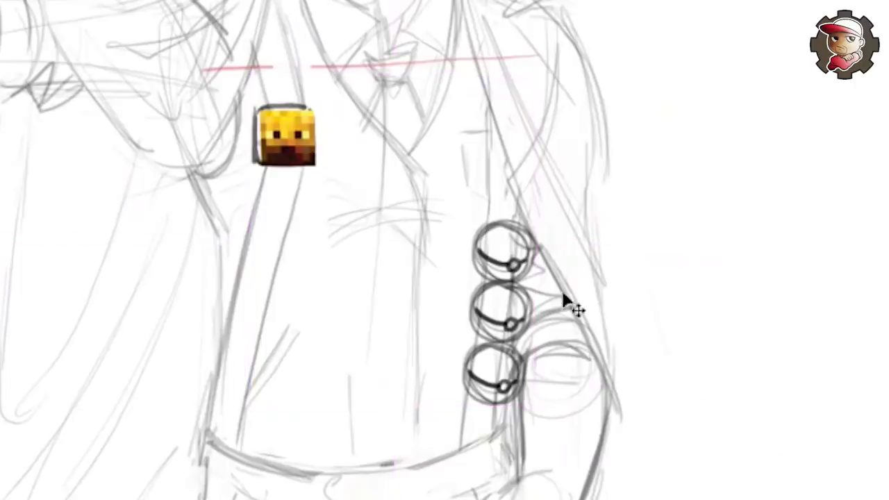
left_click_drag(565, 300, 562, 288)
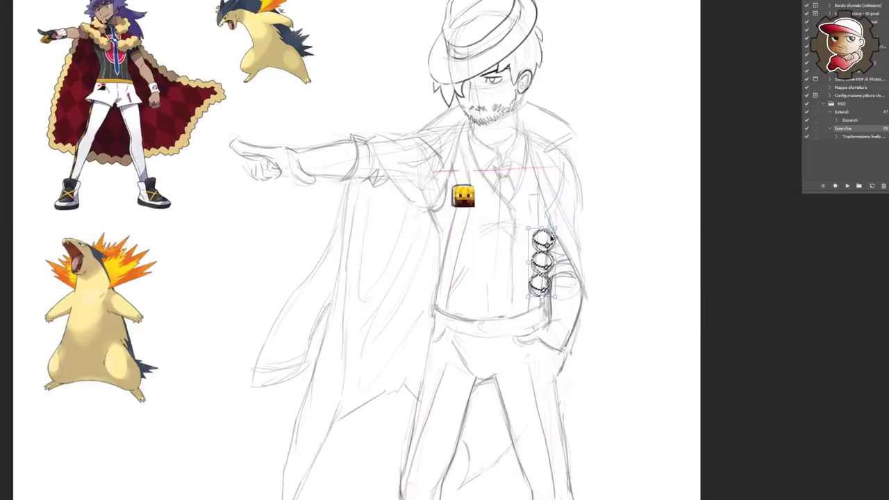
left_click_drag(554, 238, 546, 254)
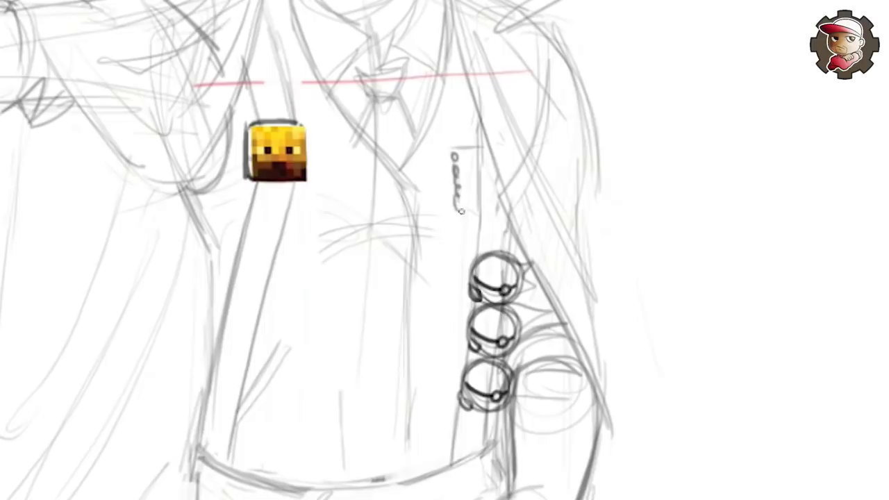
left_click_drag(458, 208, 520, 244)
key("ctrl+z")
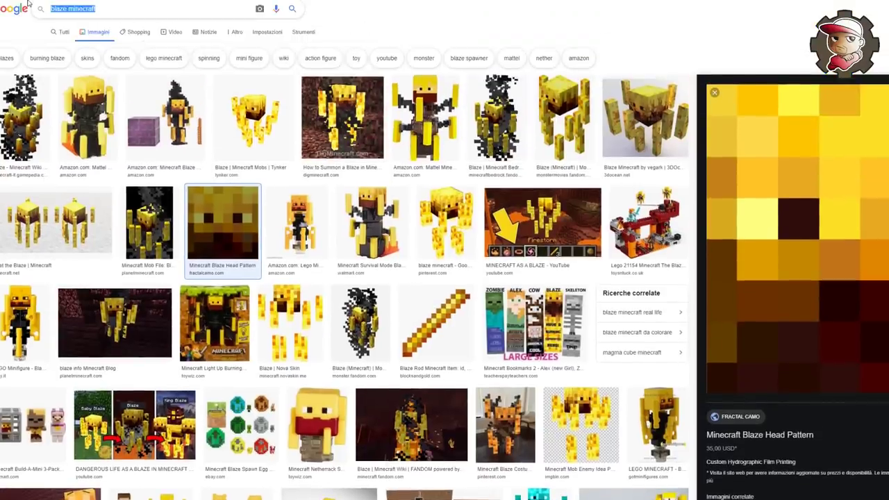
Step: Search 'typhlosion', browse the Pokémon Central Wiki stats page, then type 'pokedextyp'
type("typhlosion")
key("Return")
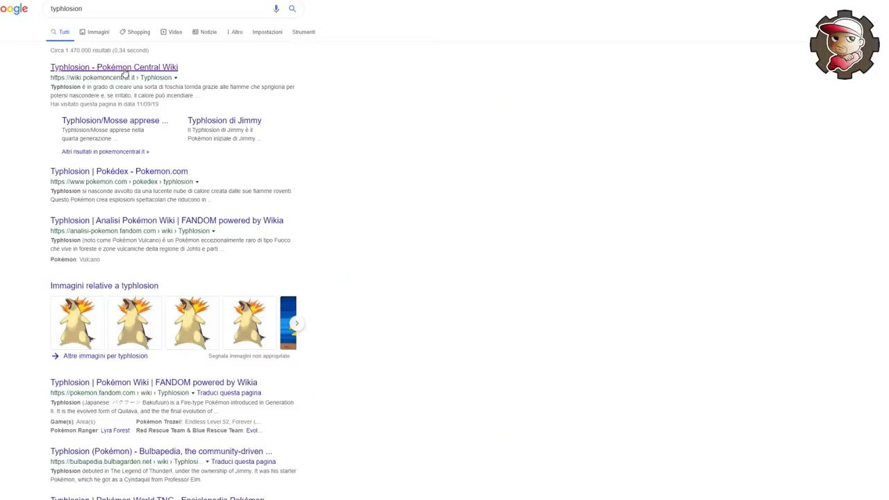
left_click(124, 72)
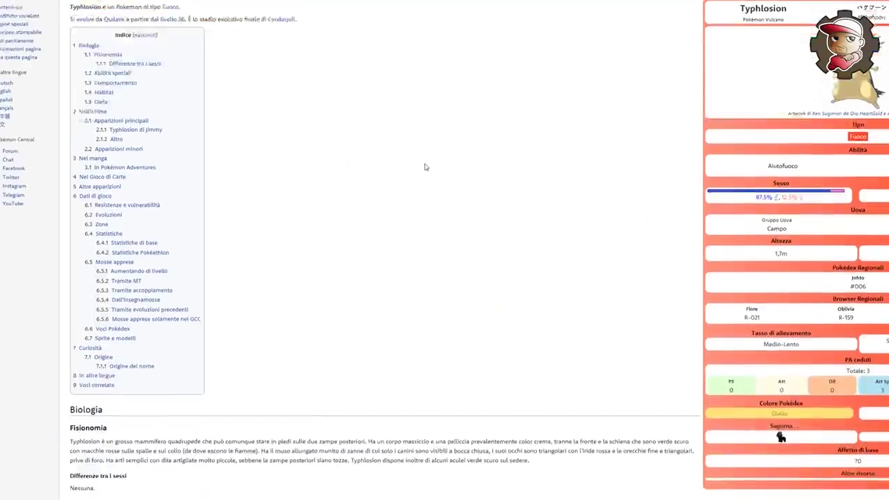
scroll(427, 170, "down", 10)
scroll(724, 192, "down", 2)
scroll(724, 192, "down", 3)
scroll(728, 198, "down", 3)
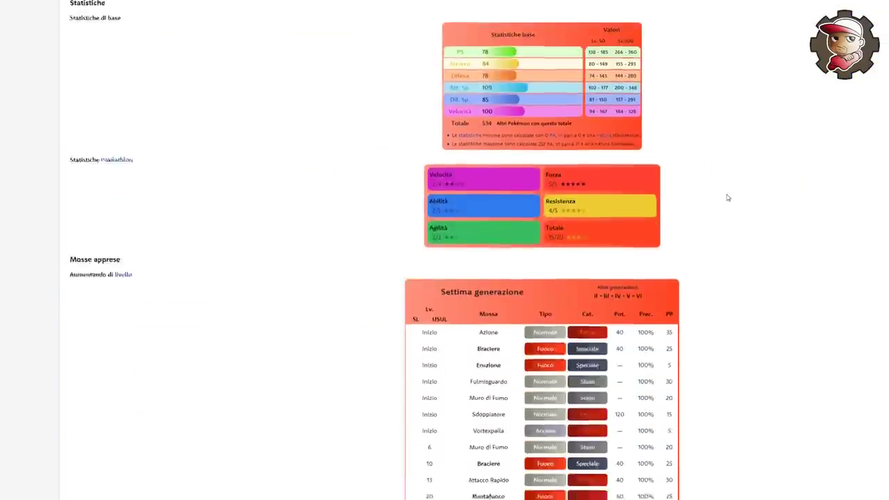
scroll(728, 198, "down", 5)
scroll(727, 198, "down", 10)
type("pokedex")
type("typ")
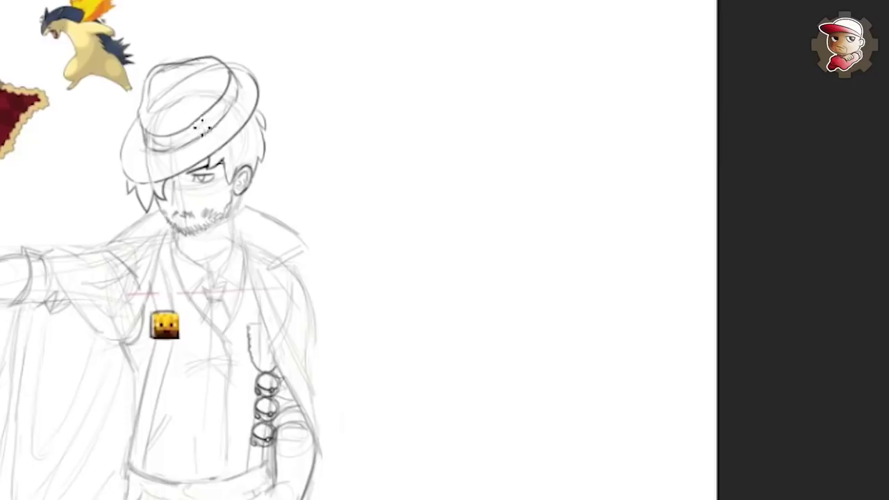
Step: Draw a red height line right from the hat, try and undo a stick-figure demo, raise the guide
left_click_drag(201, 127, 674, 164)
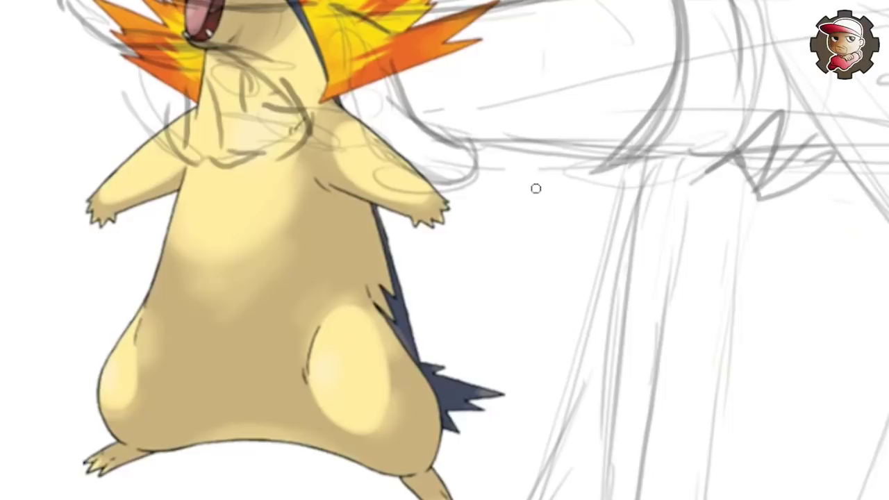
mouse_move(521, 174)
left_mouse_down()
mouse_move(564, 221)
mouse_move(534, 224)
mouse_move(536, 420)
left_mouse_up()
mouse_move(486, 252)
left_mouse_down()
mouse_move(535, 225)
mouse_move(605, 264)
left_mouse_up()
mouse_move(536, 420)
left_mouse_down()
mouse_move(582, 484)
mouse_move(490, 487)
left_mouse_up()
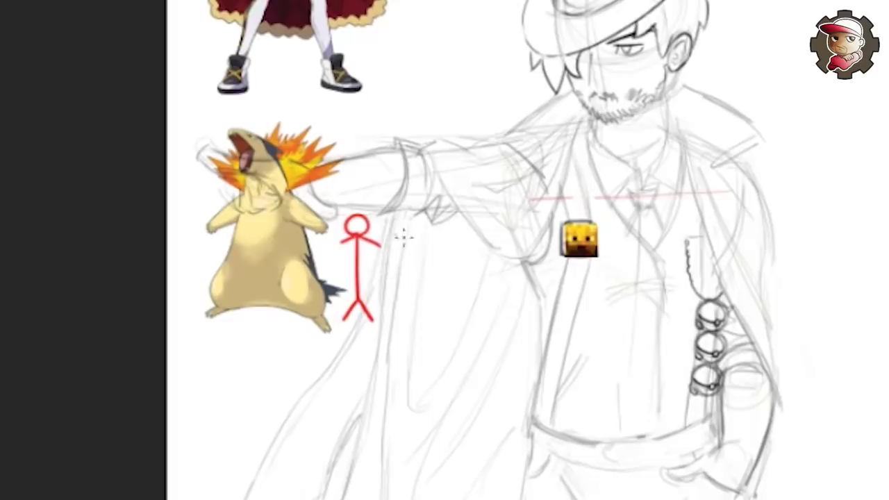
left_click_drag(396, 235, 409, 236)
mouse_move(403, 235)
left_mouse_down()
mouse_move(402, 304)
mouse_move(411, 304)
left_mouse_up()
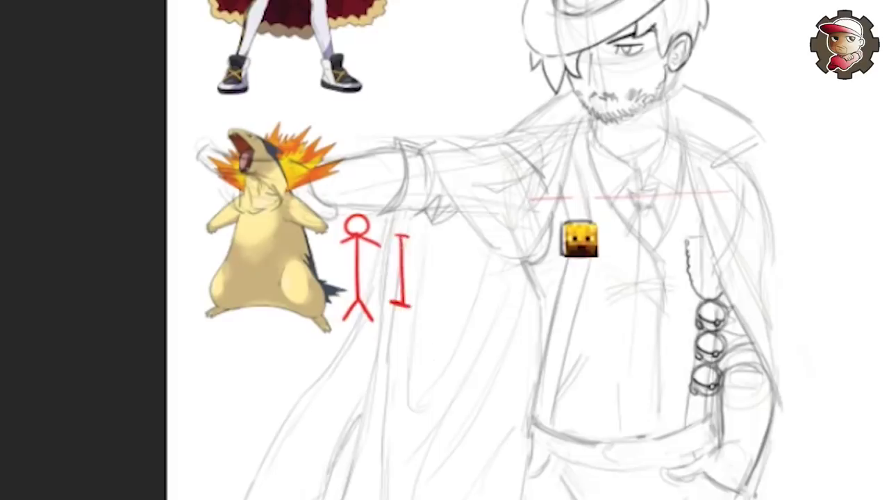
key("ctrl+z")
key("ctrl+z")
left_click_drag(631, 314, 641, 243)
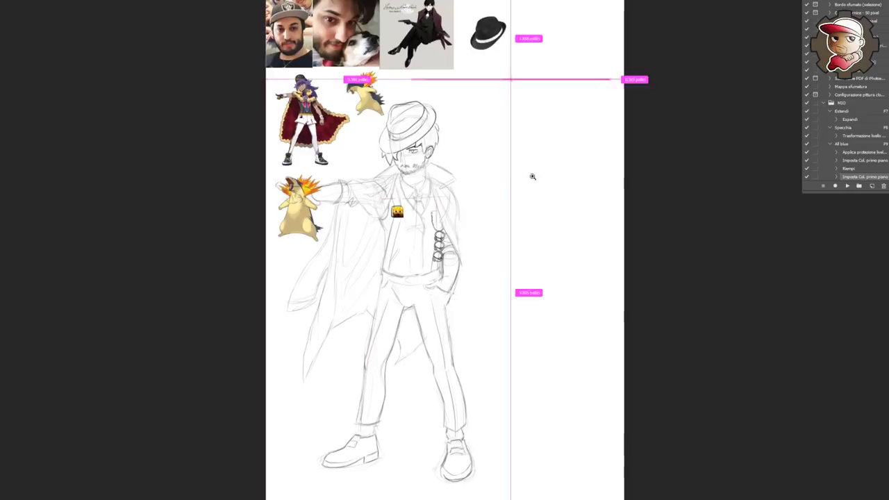
left_click(471, 277, "ctrl")
Step: Sketch Typhlosion's head curves, body and tail outline, and neck line right of the man
key("ctrl+0")
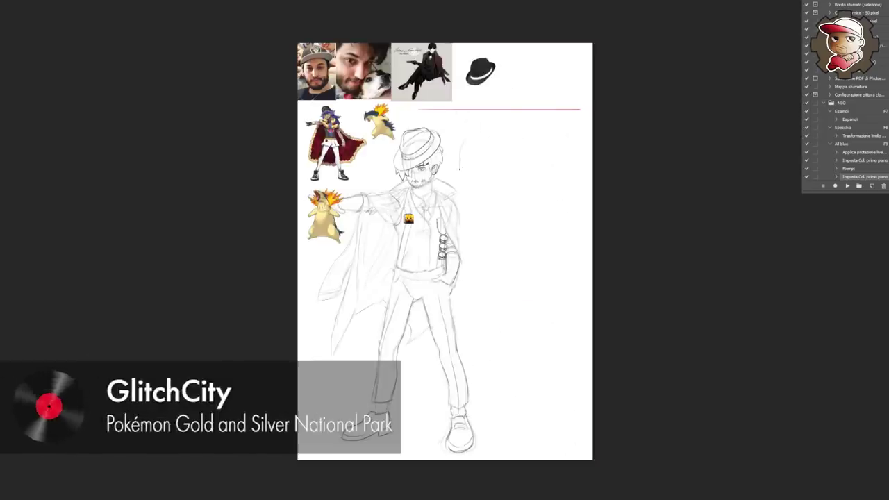
mouse_move(470, 131)
left_mouse_down()
mouse_move(465, 187)
mouse_move(486, 189)
left_mouse_up()
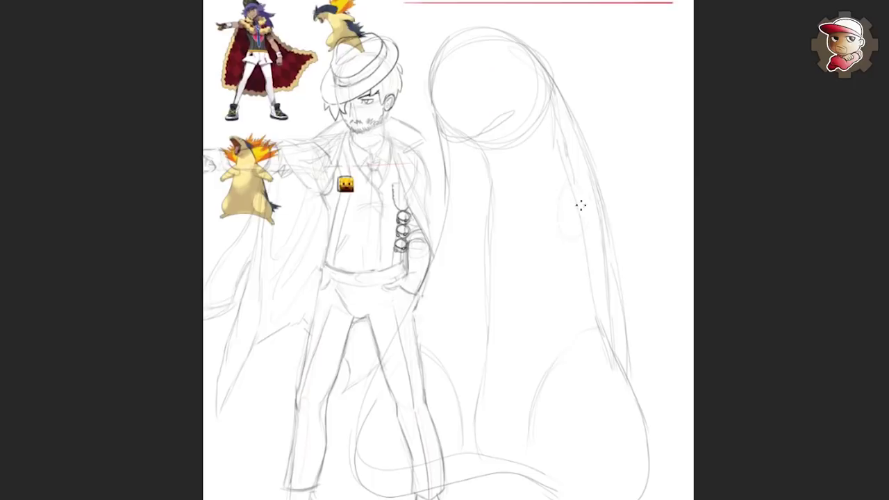
left_click_drag(581, 205, 590, 292)
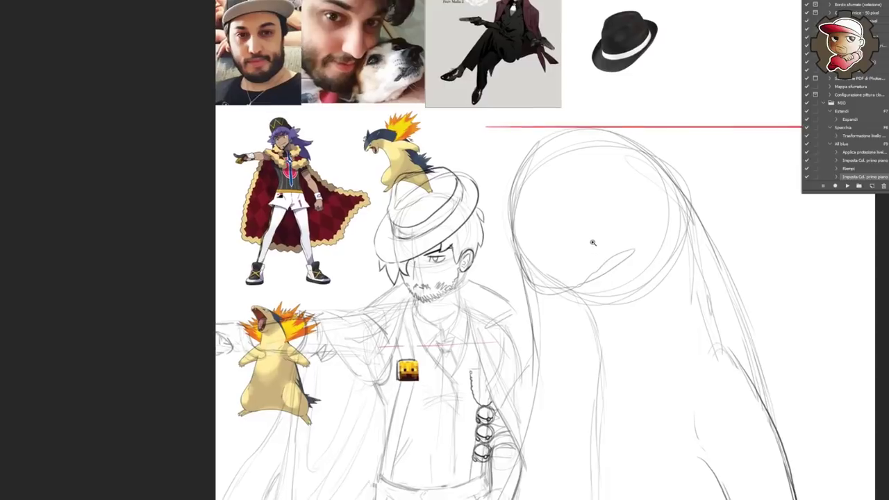
scroll(593, 243, "up", 1)
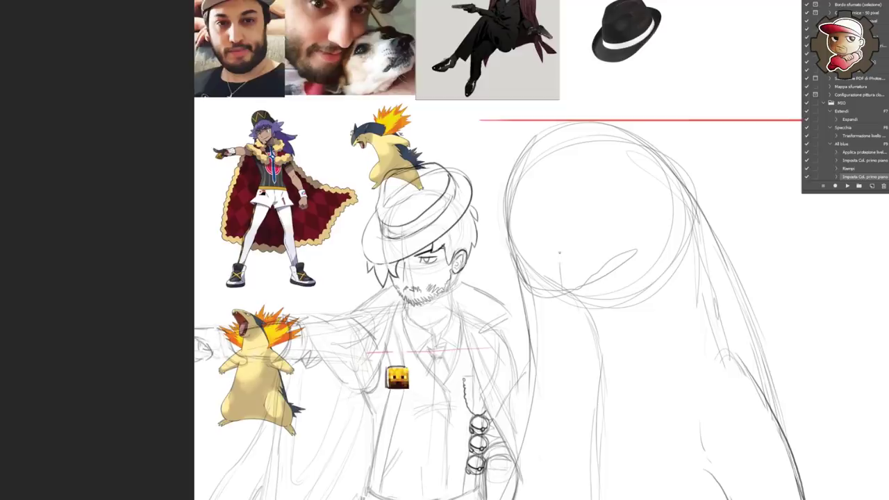
left_click_drag(567, 167, 535, 306)
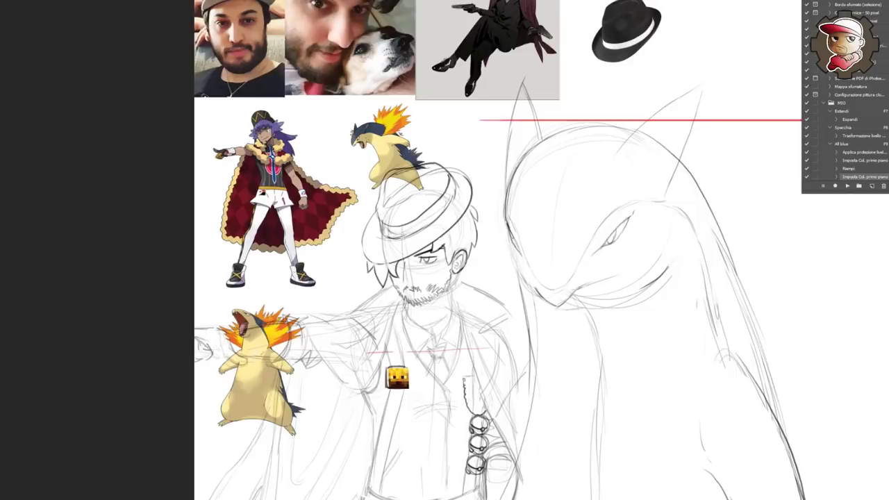
key("ctrl+minus")
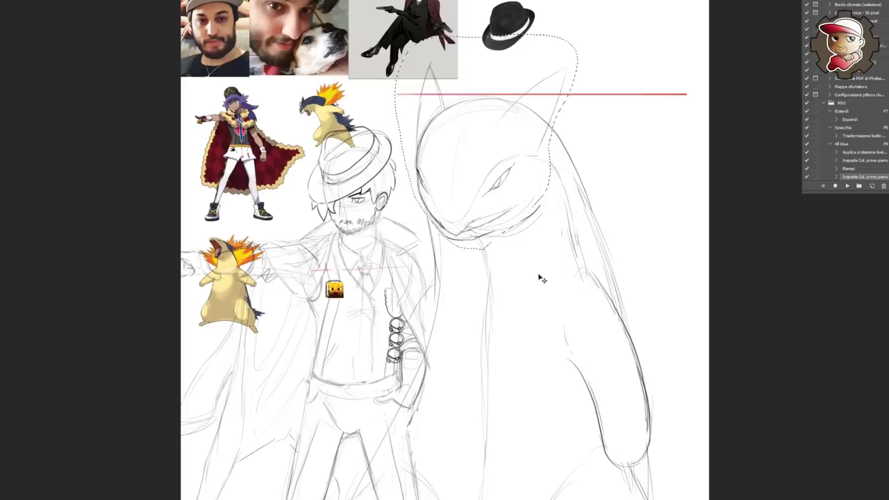
Step: Clear the selection and sketch flame strokes around Typhlosion's head, discarding trial jaw teeth
key("ctrl+d")
scroll(542, 278, "down", 5)
scroll(542, 278, "up", 3)
scroll(528, 250, "up", 3)
key("b")
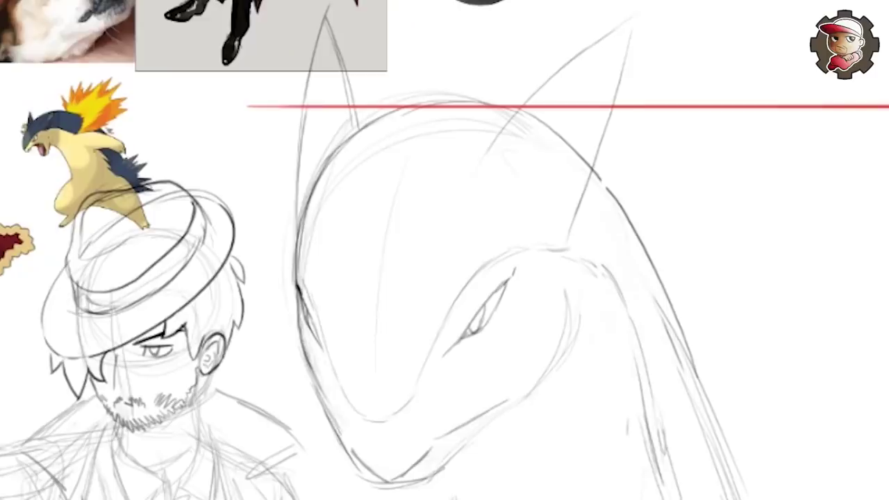
left_click_drag(409, 343, 432, 337)
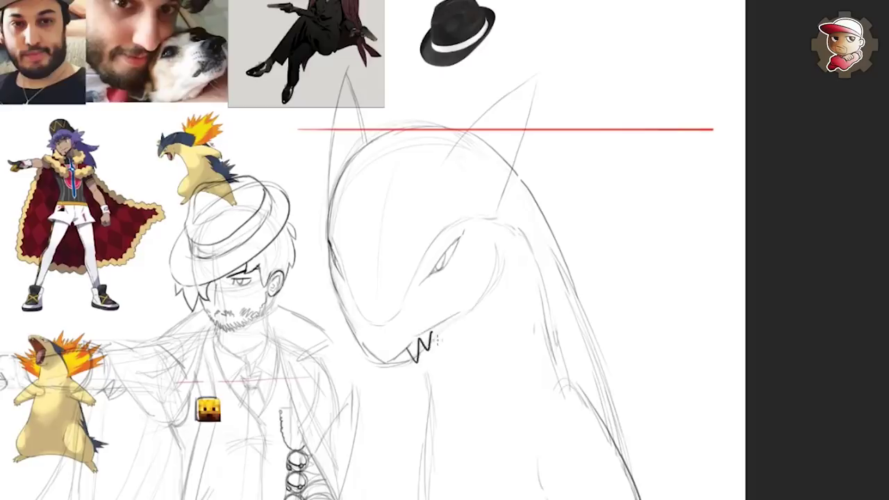
key("ctrl+z")
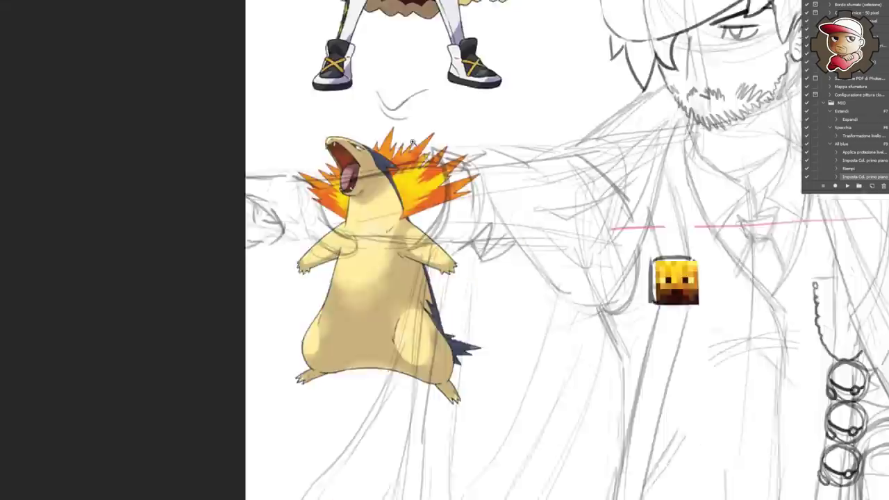
left_click_drag(309, 114, 367, 146)
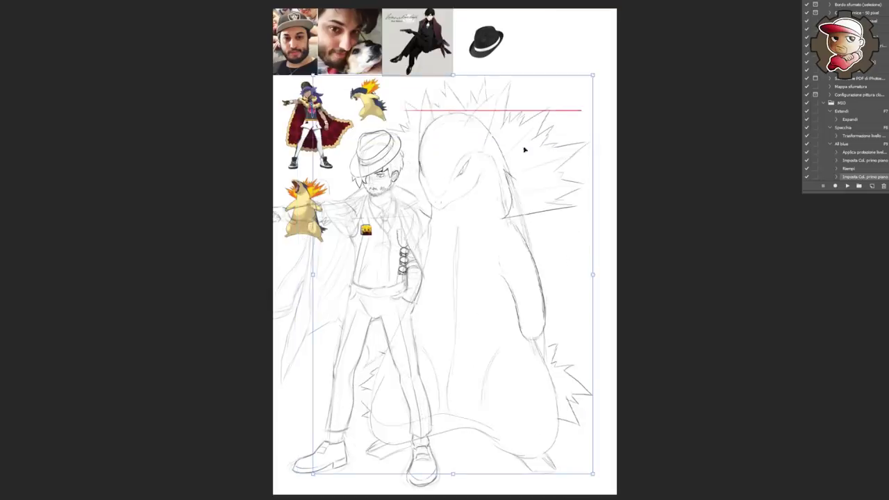
Step: Squash the Typhlosion sketch shorter, nudge it right, and enlarge the pasted battle screenshot
left_click_drag(453, 74, 454, 84)
left_click_drag(551, 295, 557, 294)
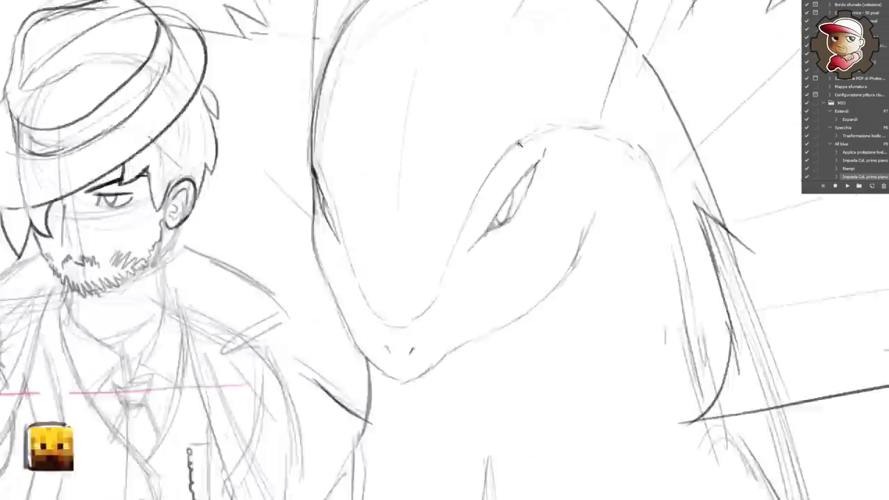
left_click_drag(459, 178, 515, 149)
scroll(516, 149, "down", 2)
scroll(608, 210, "down", 3)
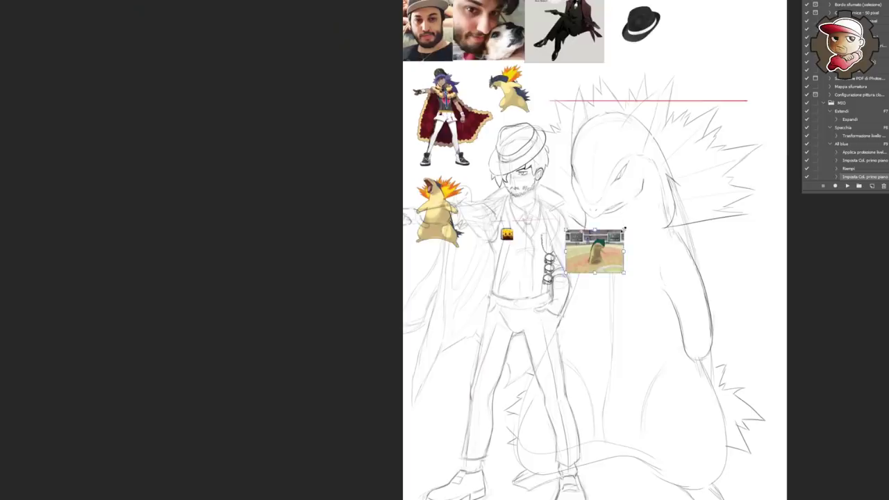
left_click_drag(625, 230, 776, 116)
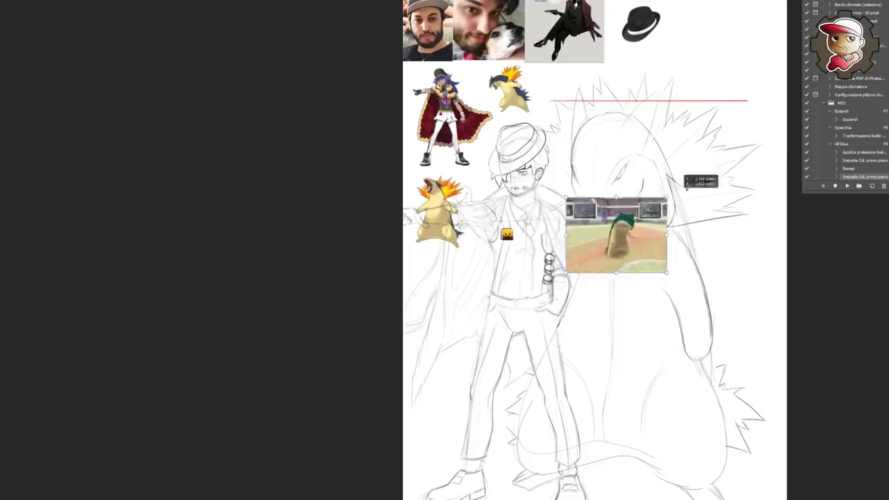
Step: Flip the battle screenshot horizontally with the F8 Mirror action and place it beside the sketch
left_click_drag(748, 179, 669, 243)
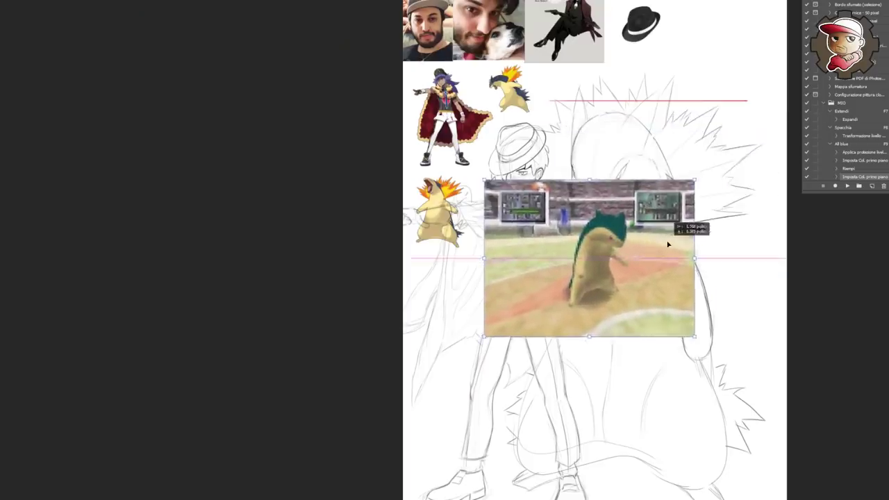
scroll(657, 247, "up", 3)
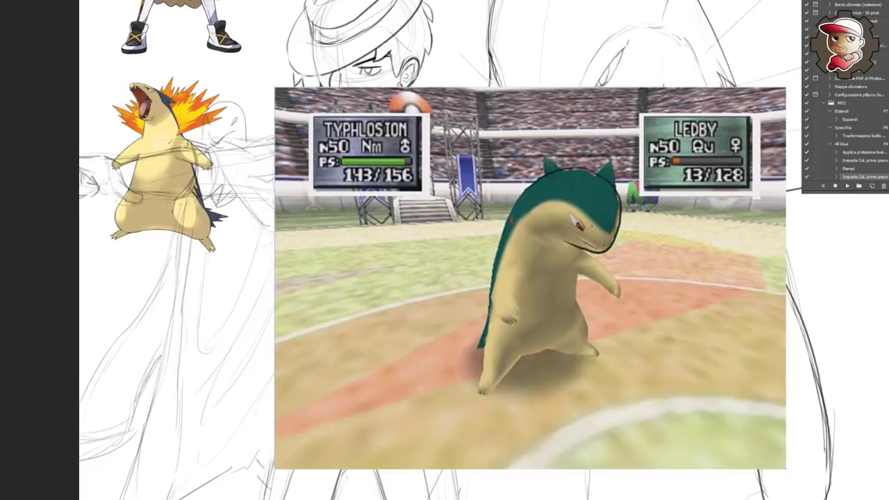
key("F8")
left_click_drag(732, 358, 430, 329)
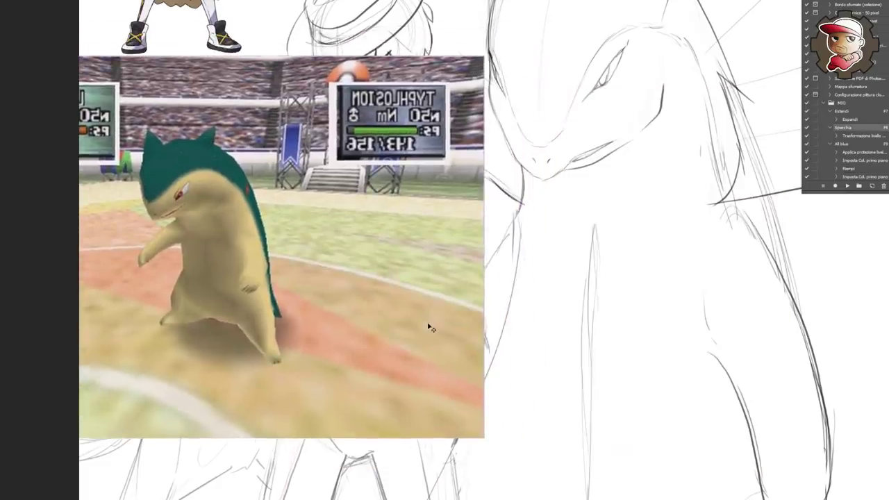
scroll(510, 331, "down", 2)
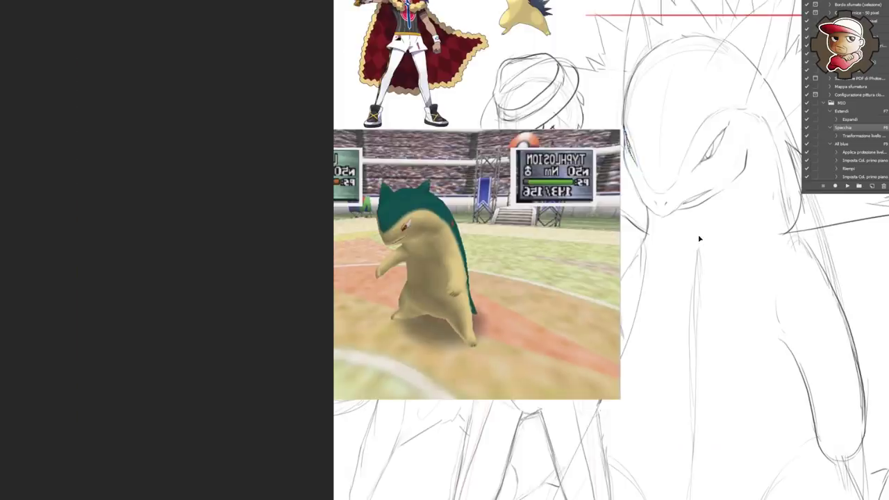
scroll(742, 192, "down", 3)
scroll(742, 208, "up", 2)
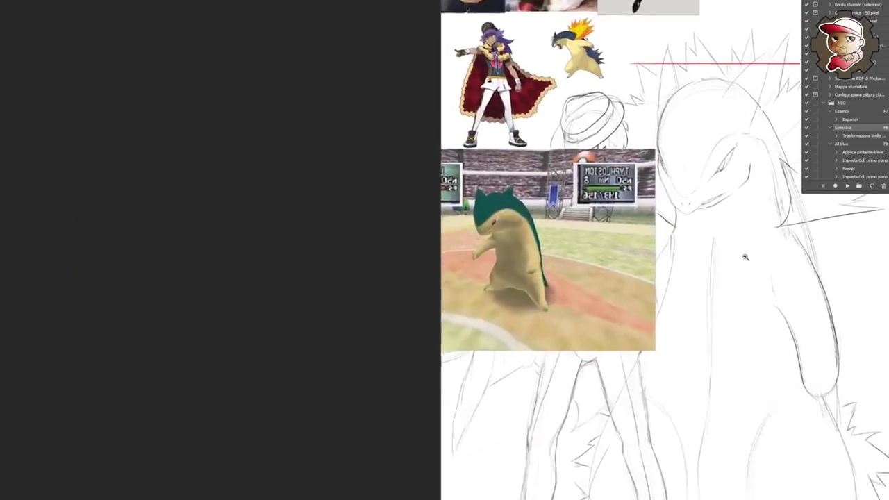